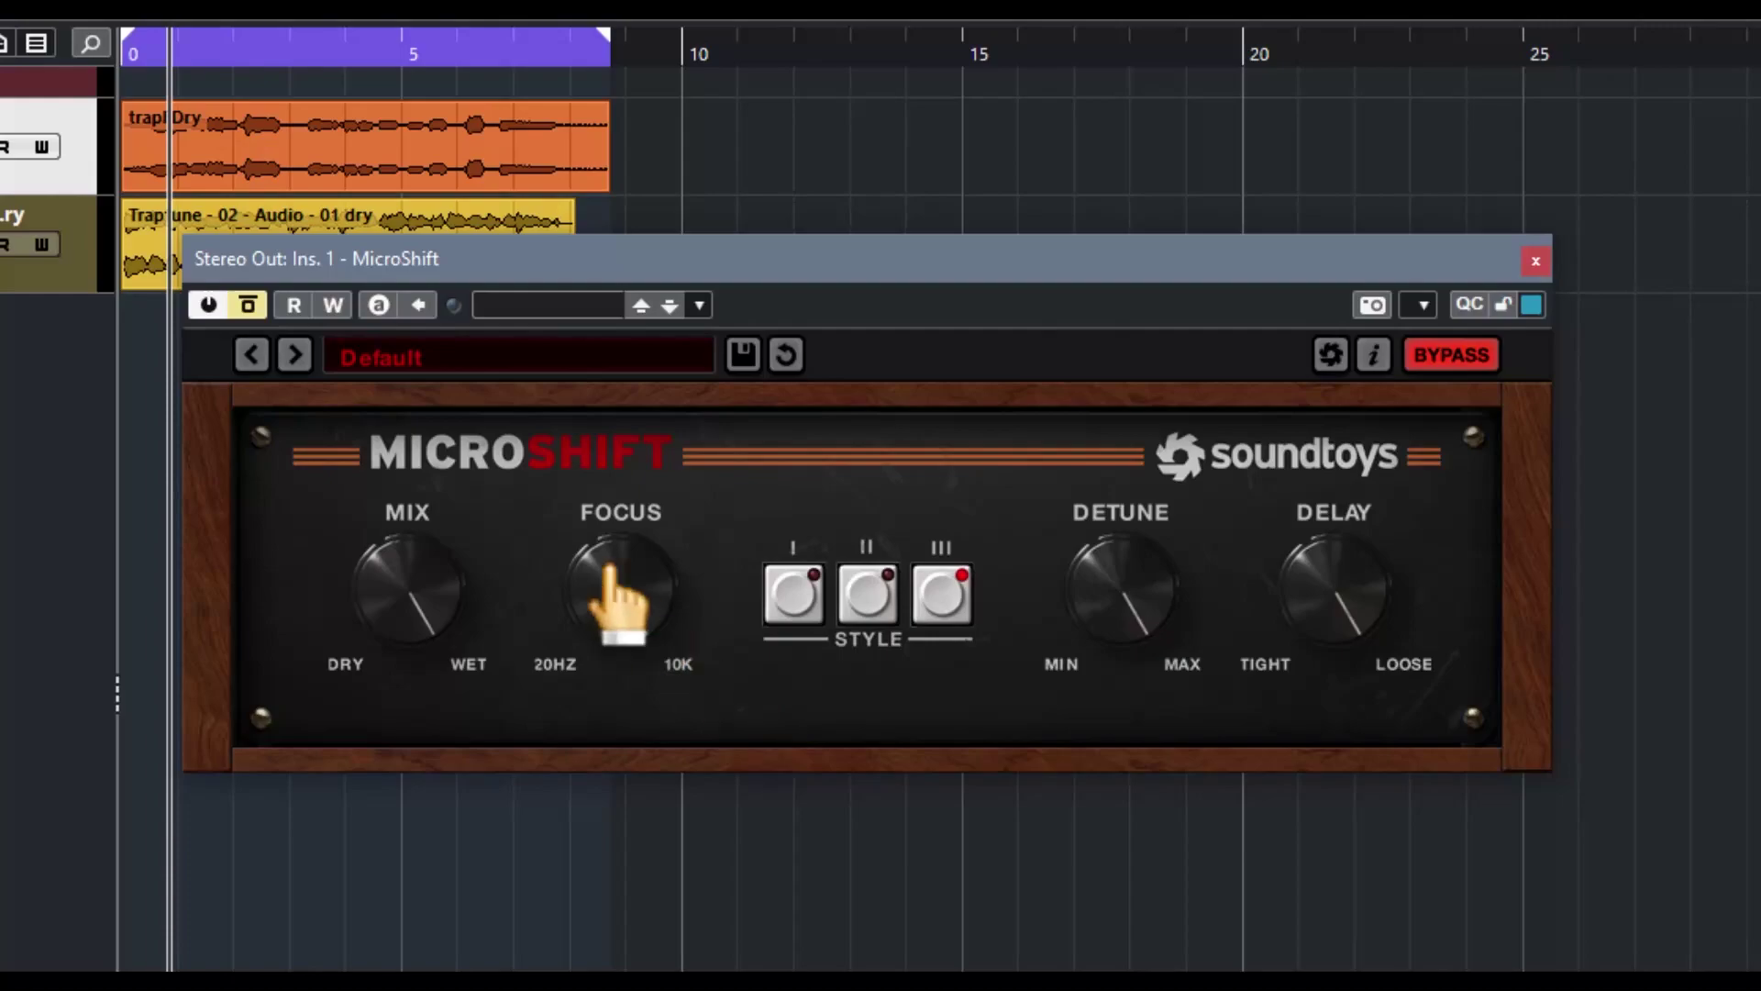
# Browse the MicroShift preset list from AcousGtr CleanWide down to Default without choosing a different preset
pyautogui.click(378, 357)
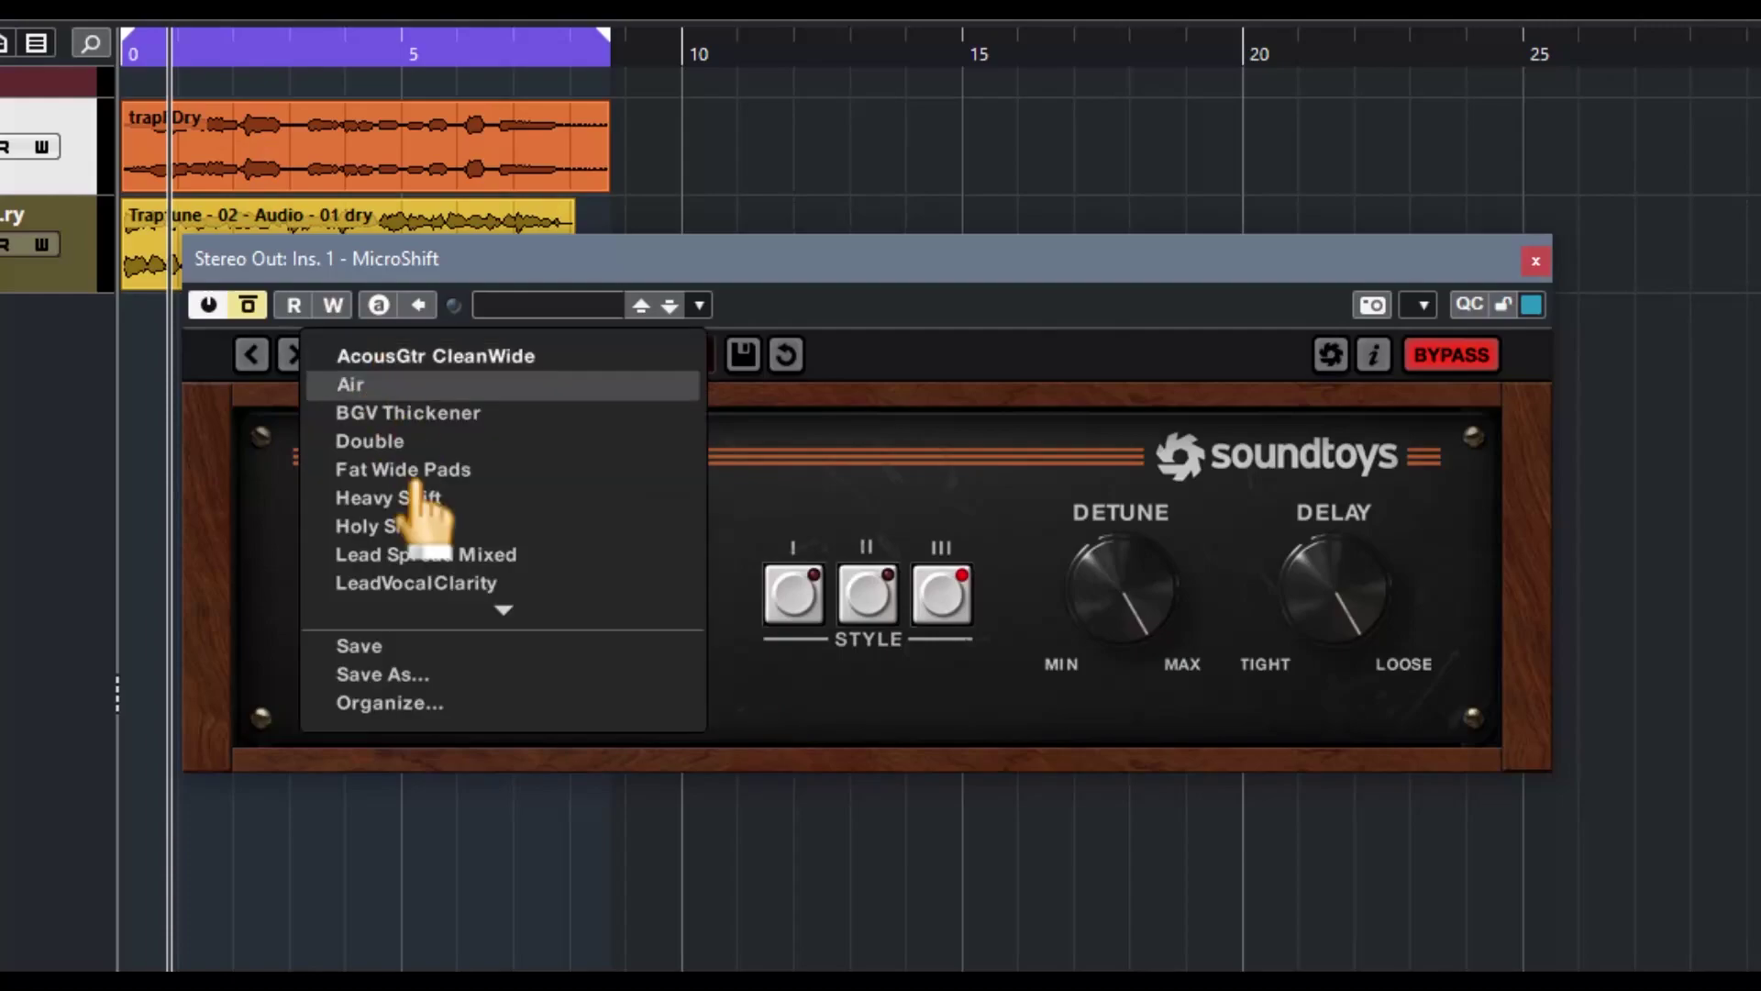
pyautogui.moveTo(476, 611)
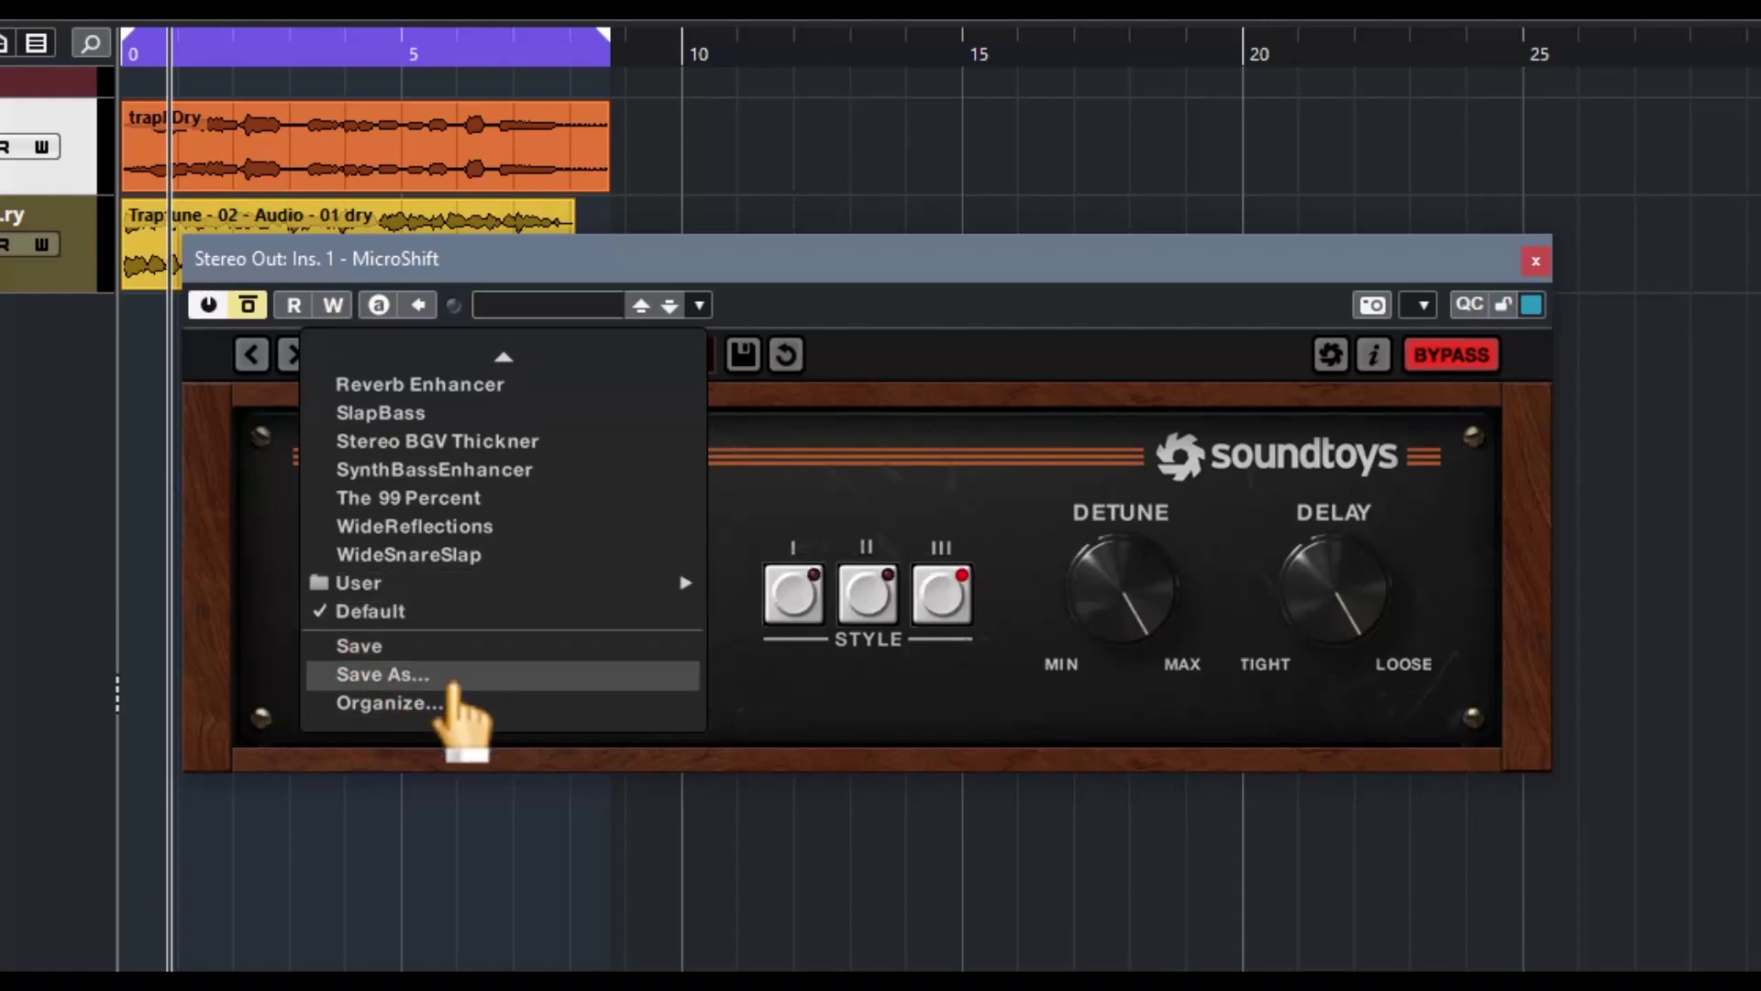
pyautogui.click(301, 376)
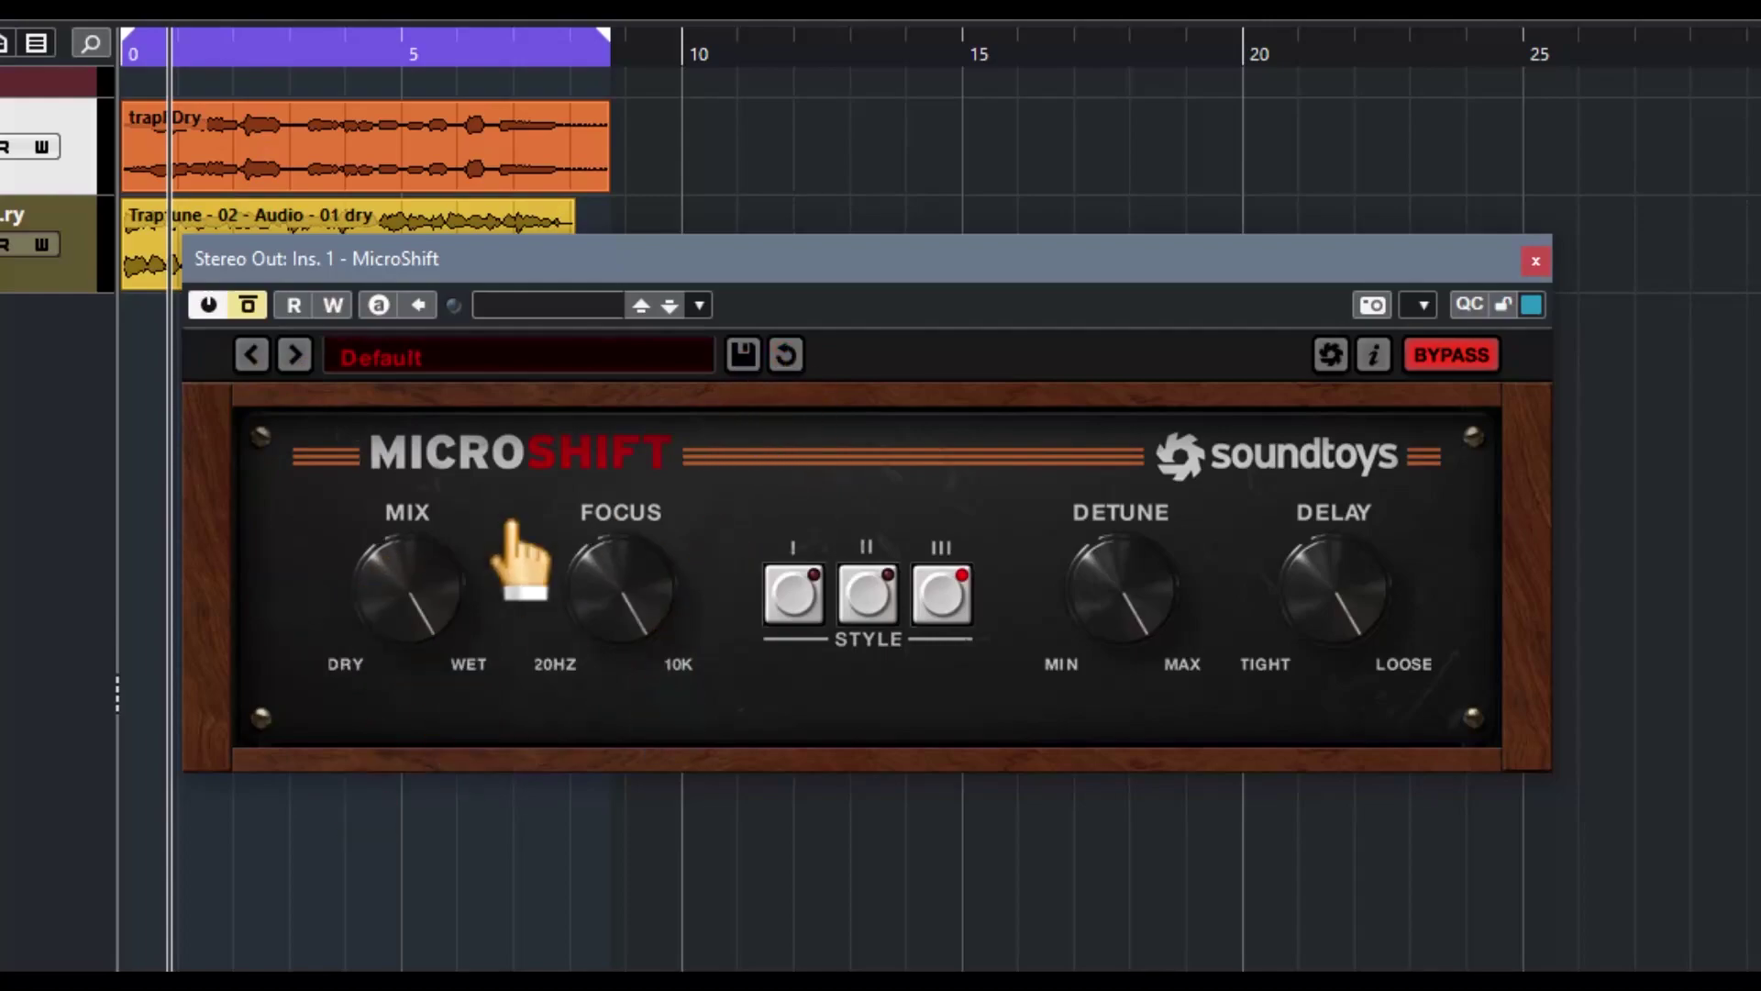
# Check the Soundtoys news pop-up, close it, and take the MicroShift plug-in out of bypass
pyautogui.click(1330, 354)
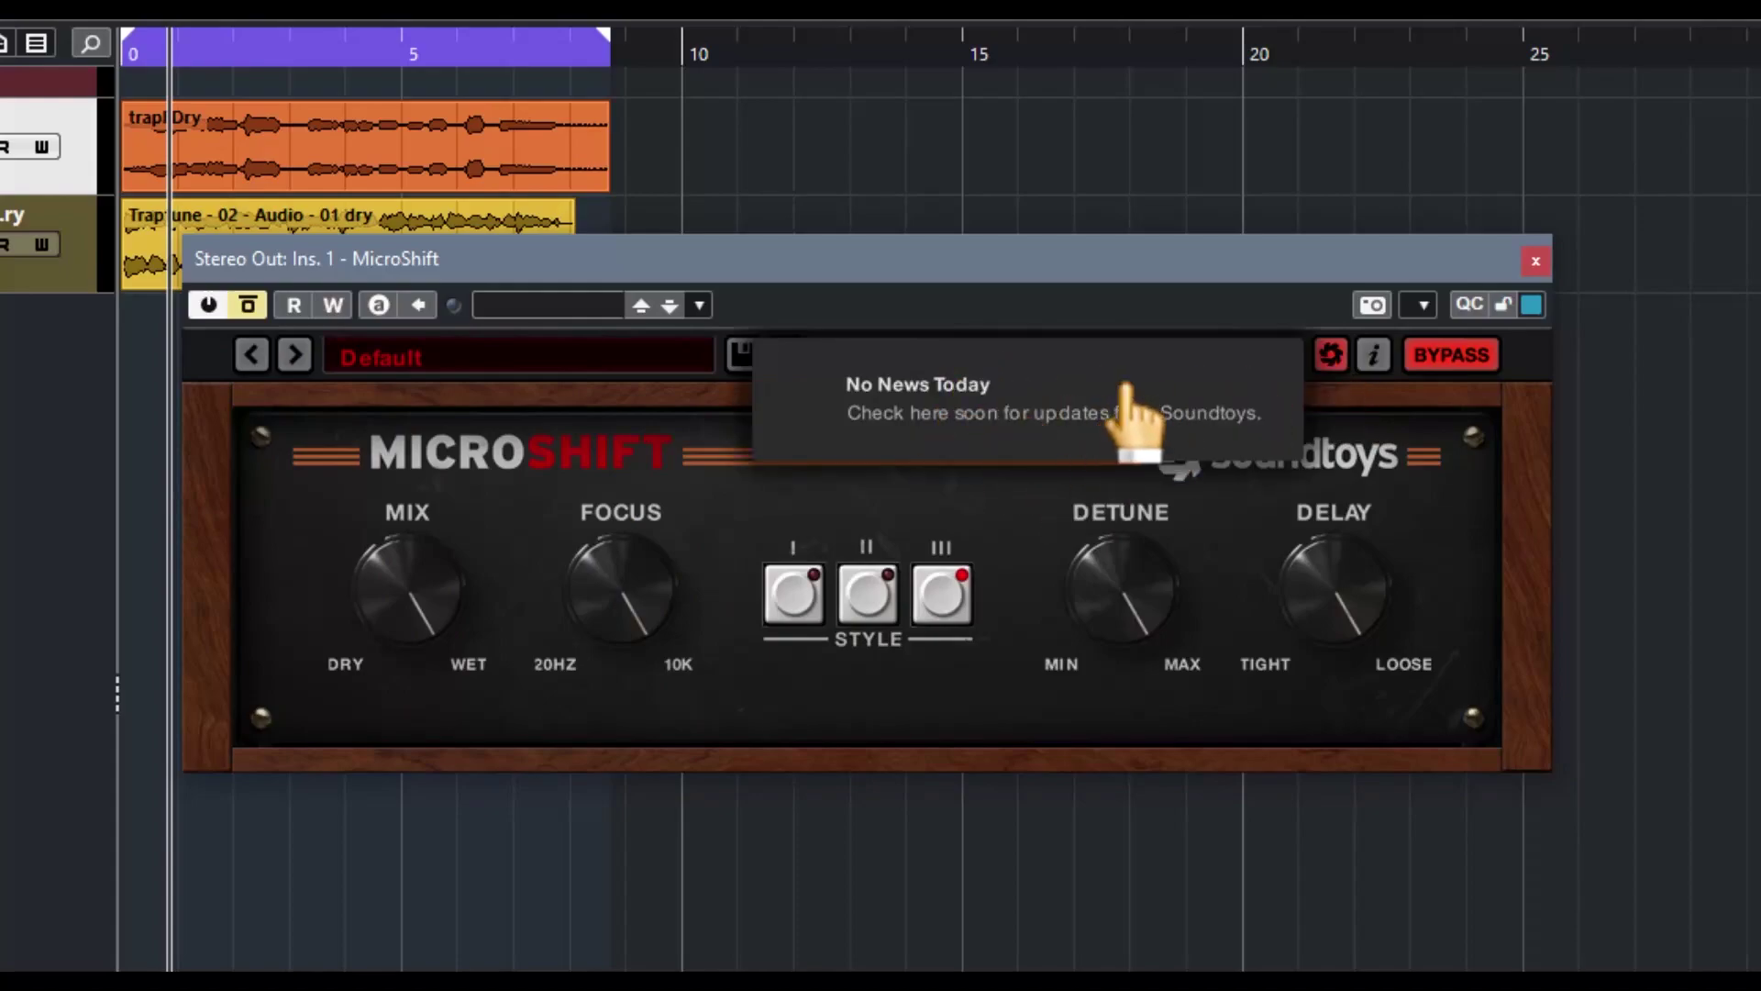
pyautogui.click(1330, 353)
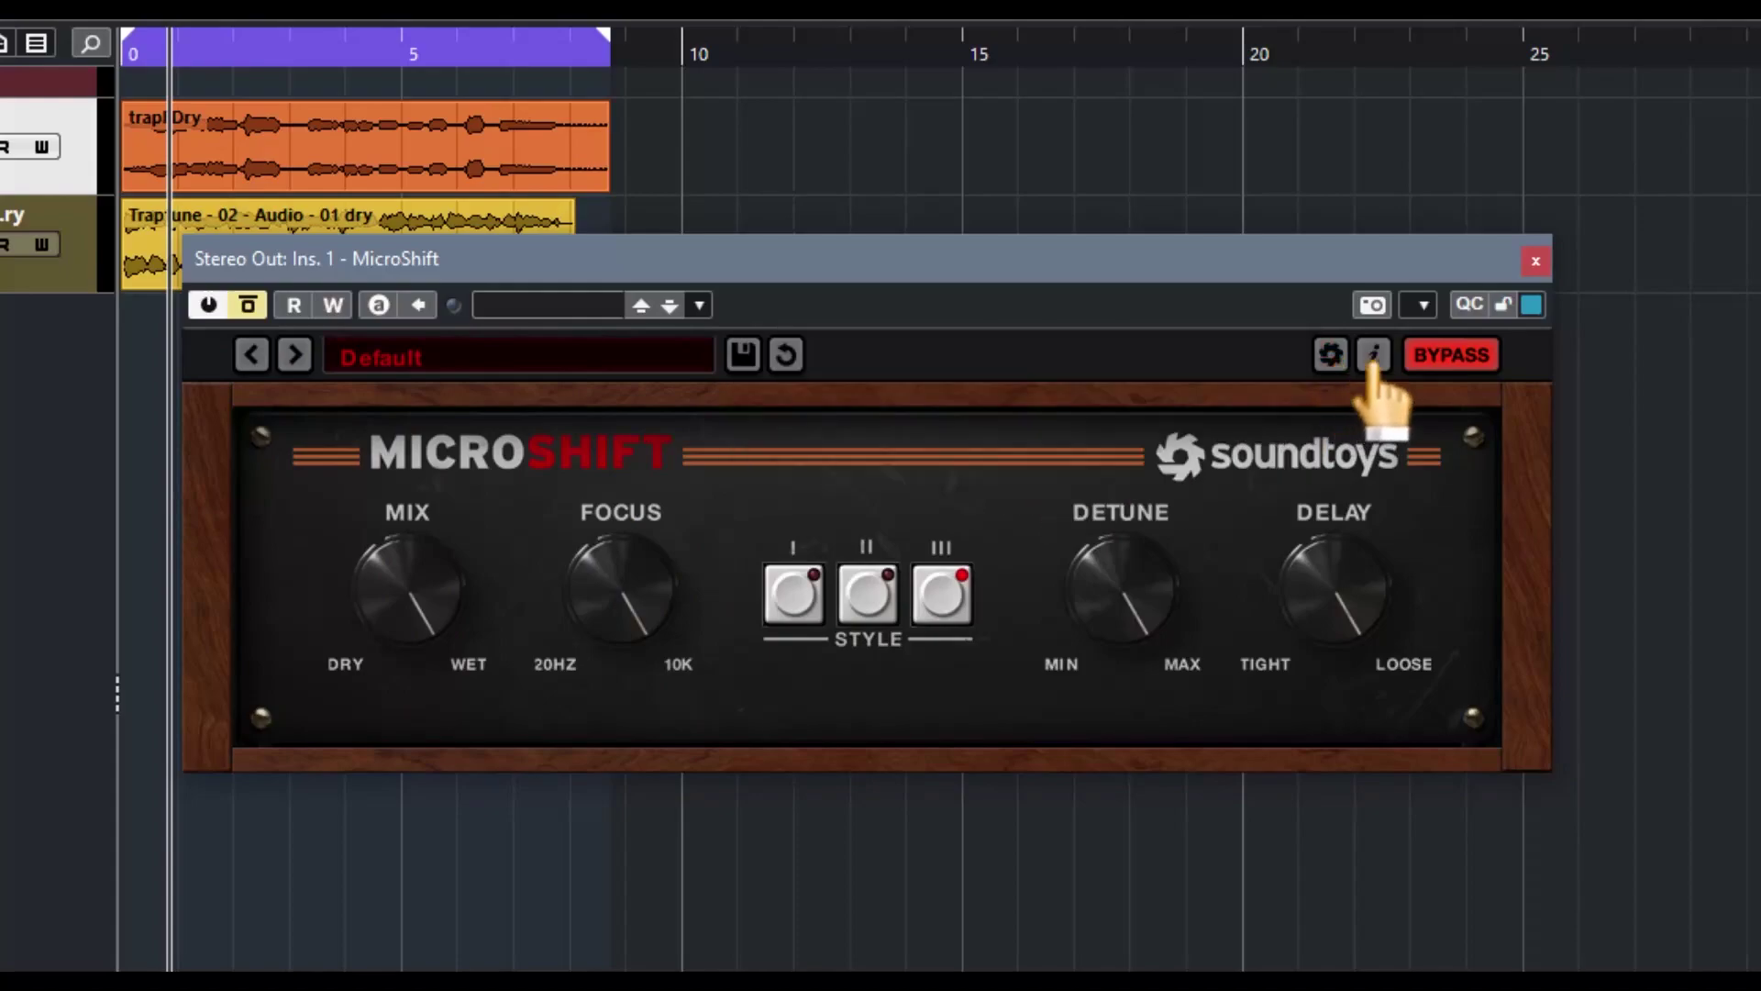
pyautogui.click(1456, 358)
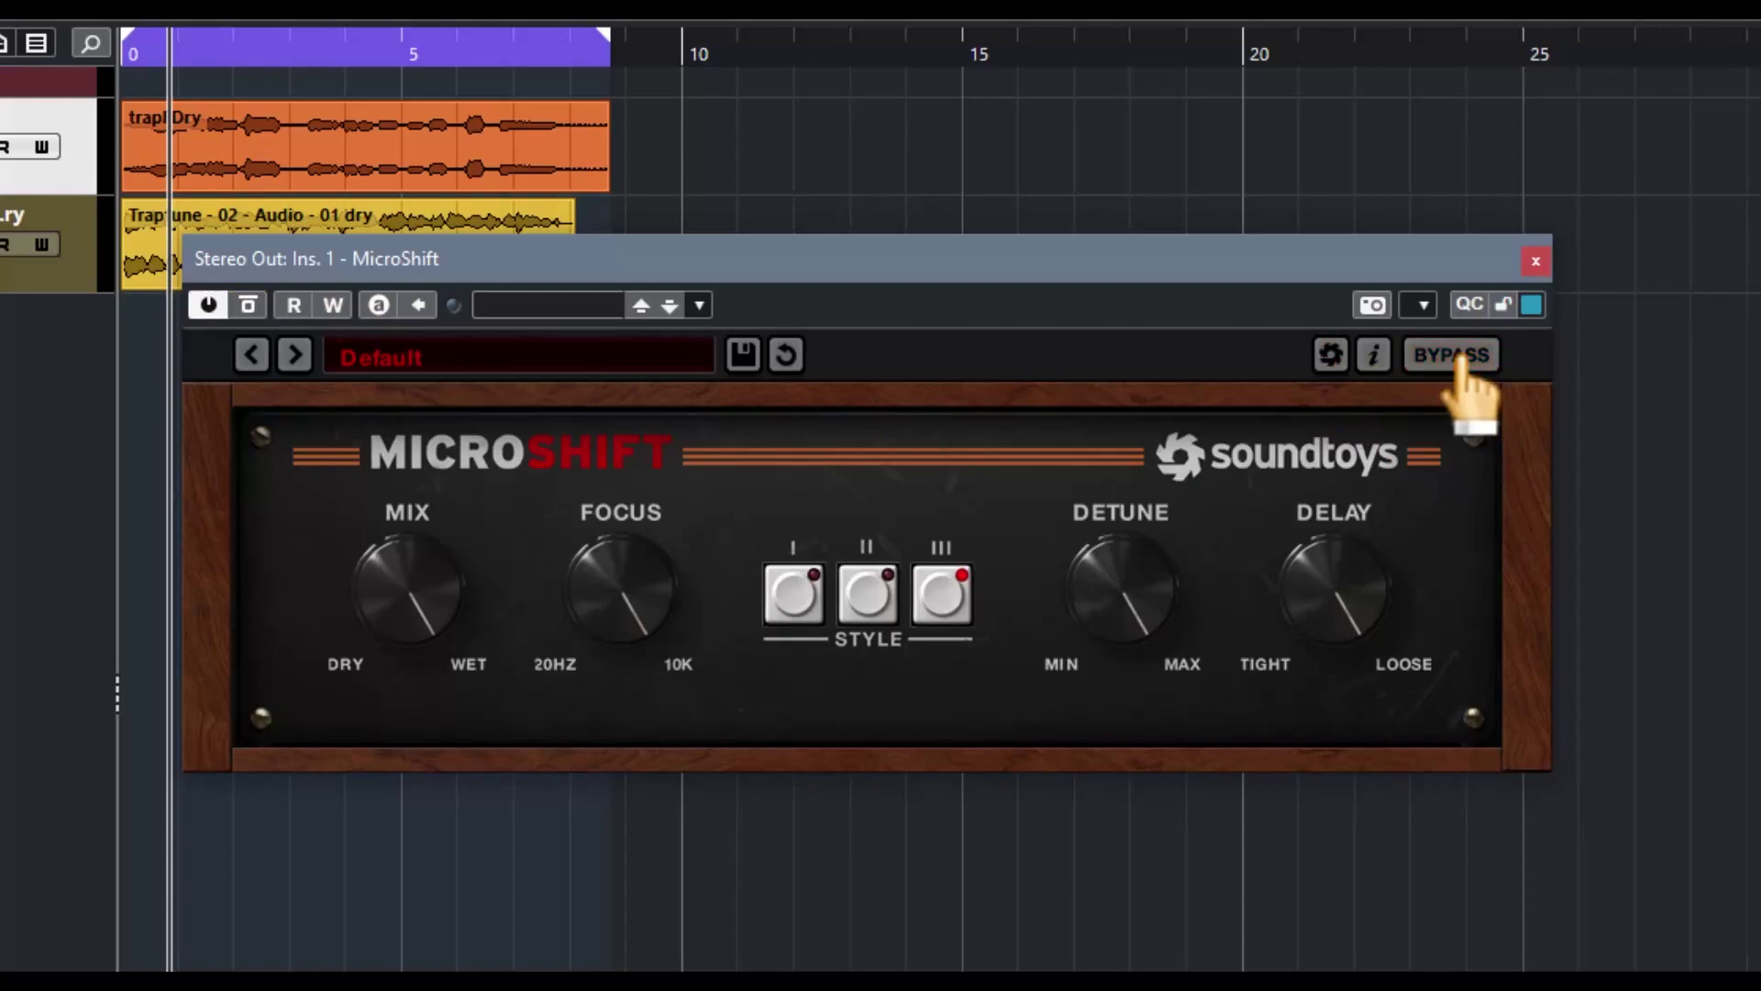
# Keep Mix fully wet while sweeping Detune and Delay down to about mid-range and back up to maximum
pyautogui.moveTo(409, 633); pyautogui.dragTo(400, 531)
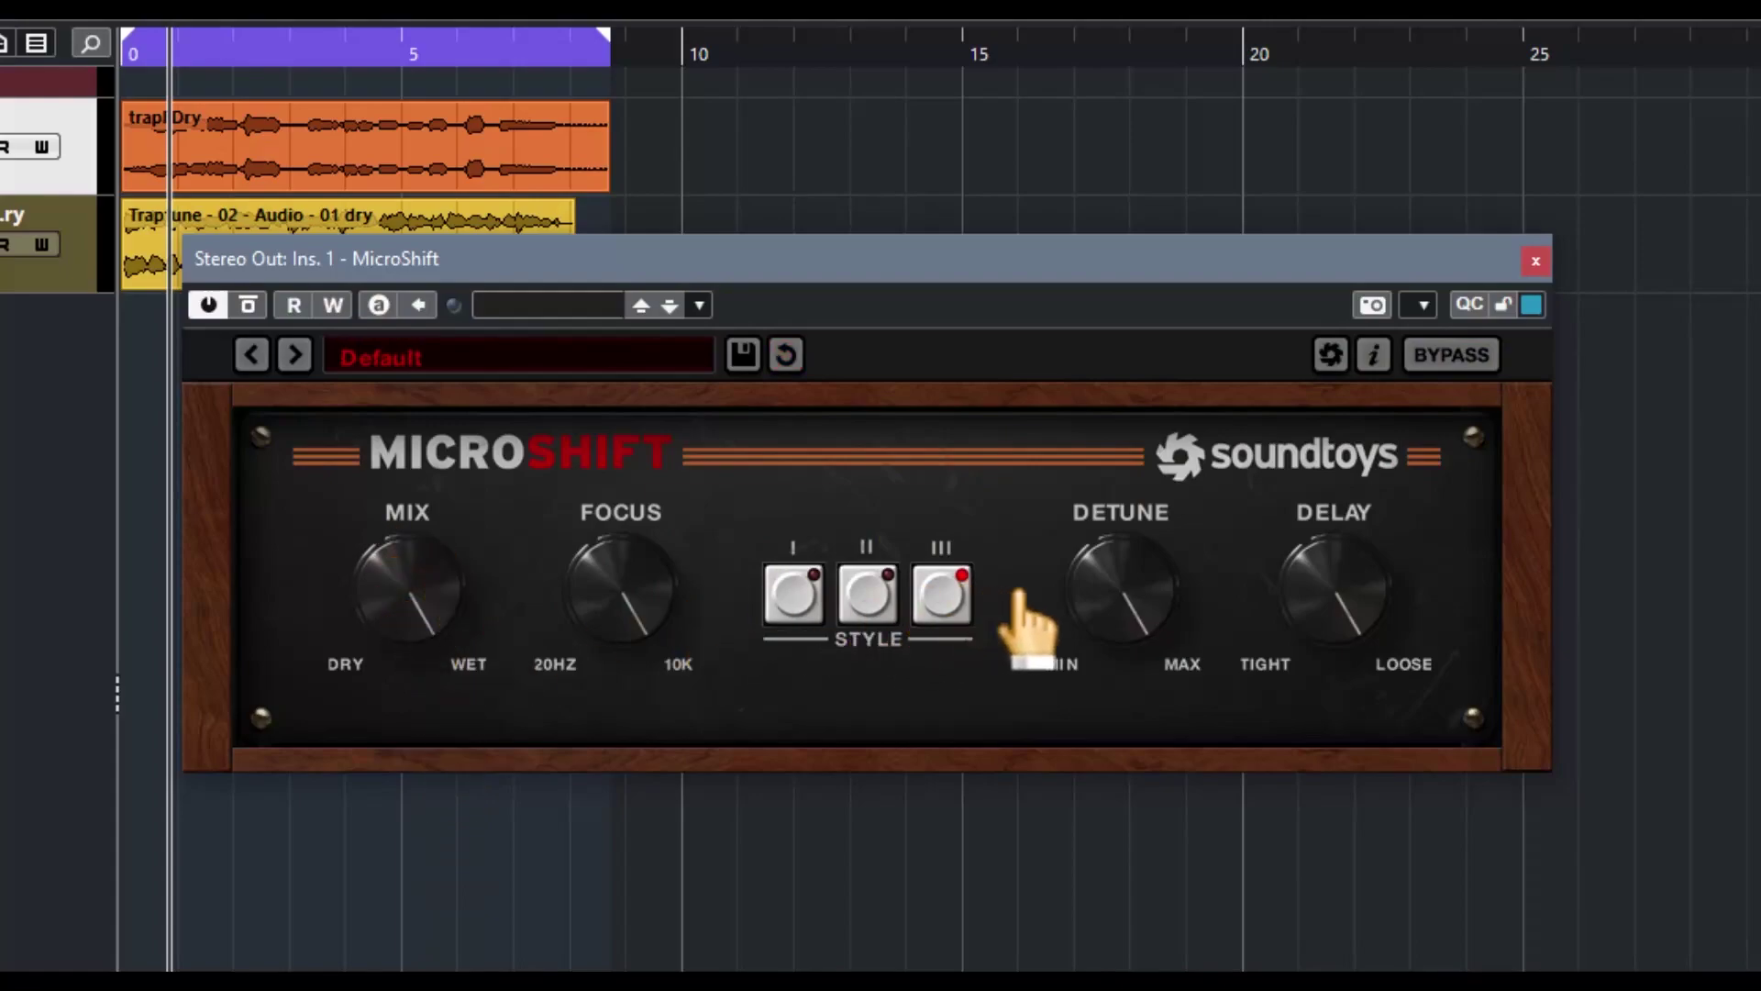
pyautogui.moveTo(1112, 578); pyautogui.dragTo(1122, 766)
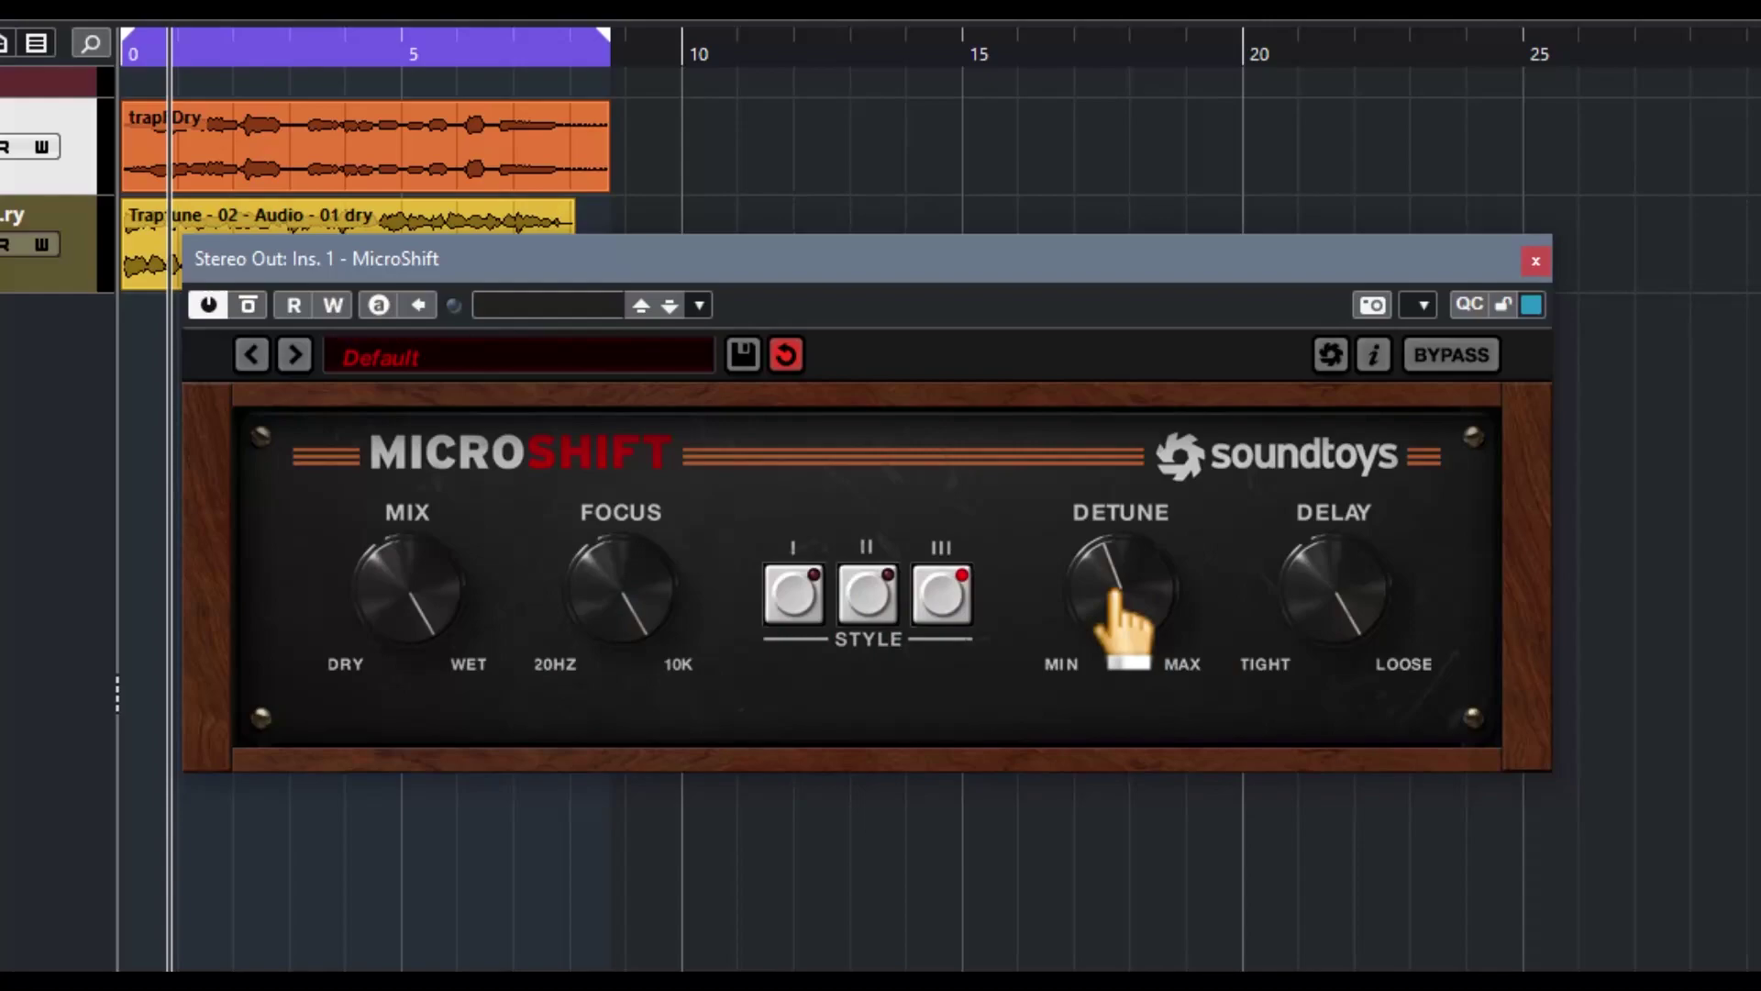
pyautogui.moveTo(1113, 590); pyautogui.dragTo(1112, 562)
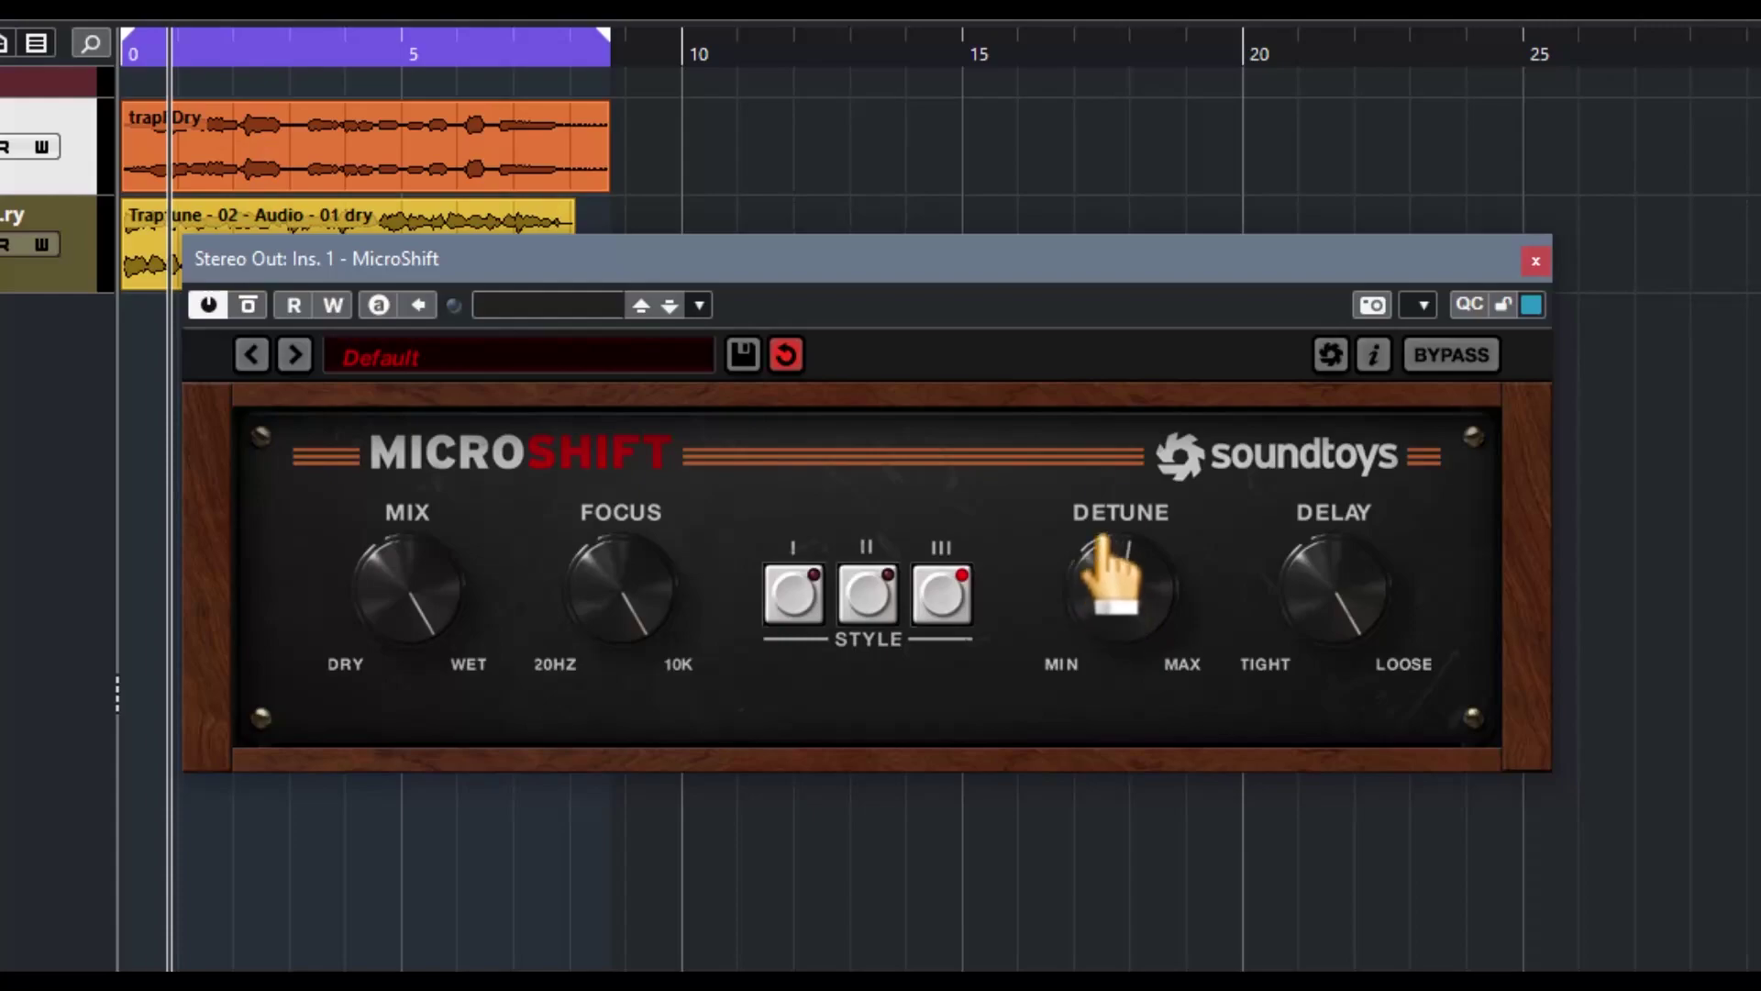
pyautogui.moveTo(1116, 562); pyautogui.dragTo(1113, 332)
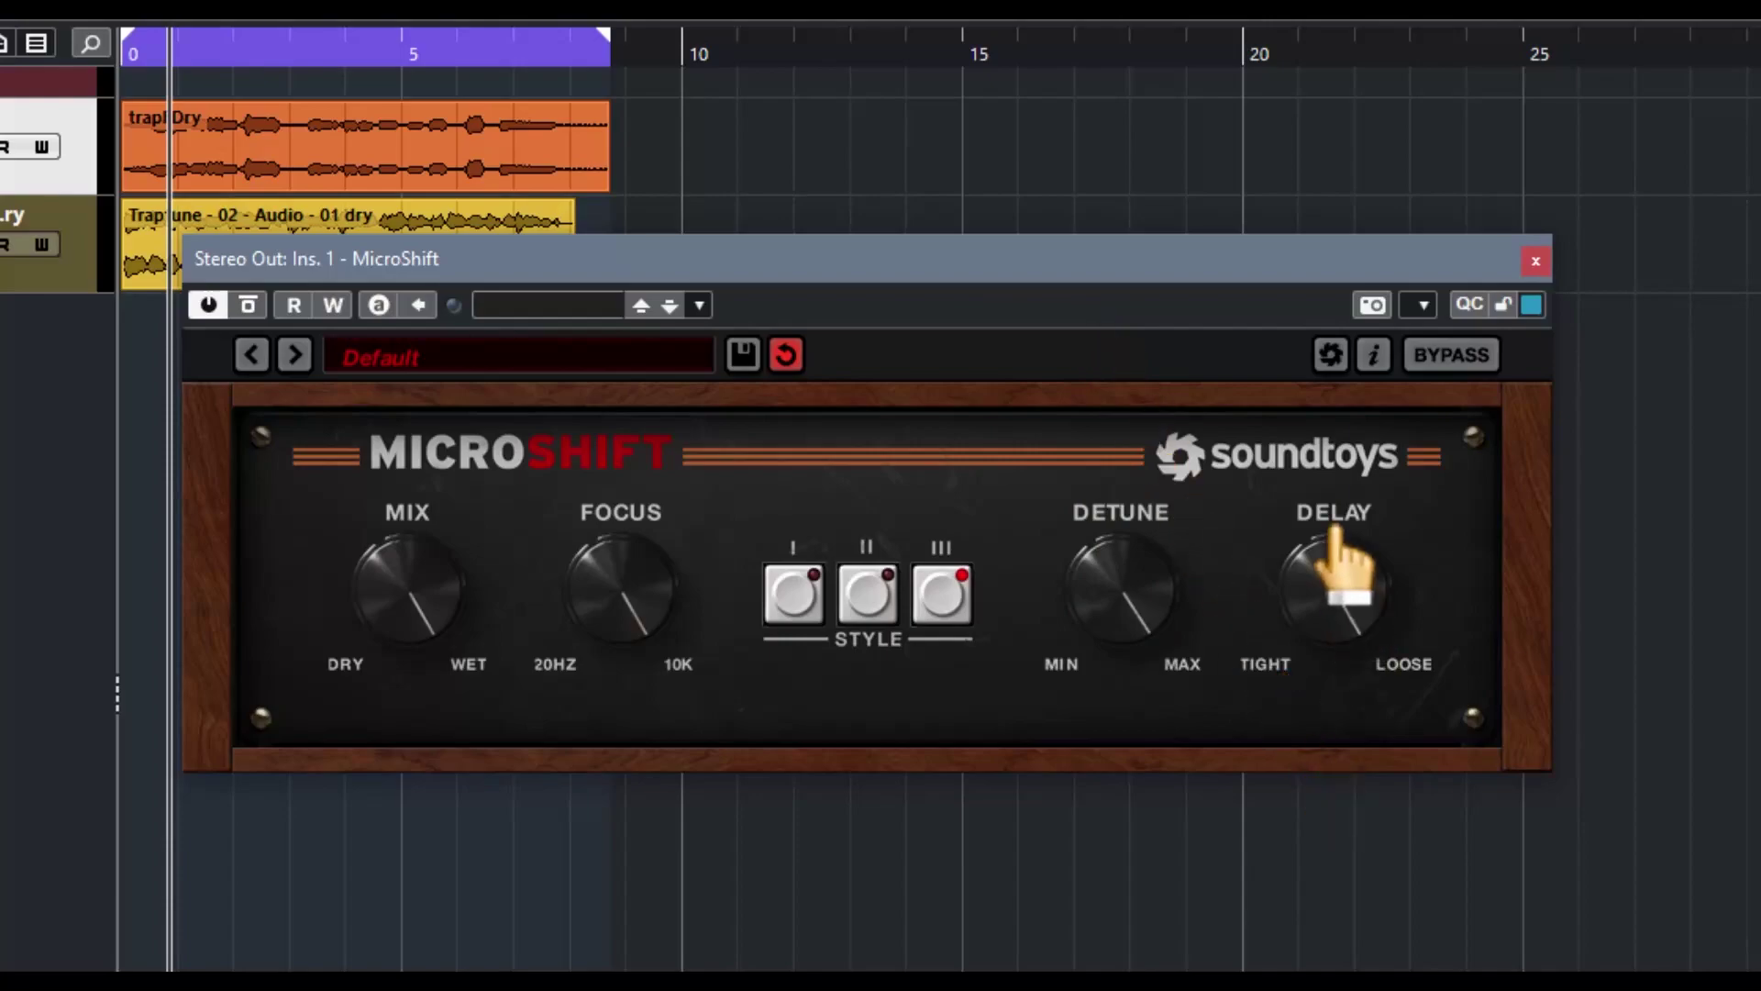
pyautogui.moveTo(1332, 560); pyautogui.dragTo(1345, 719)
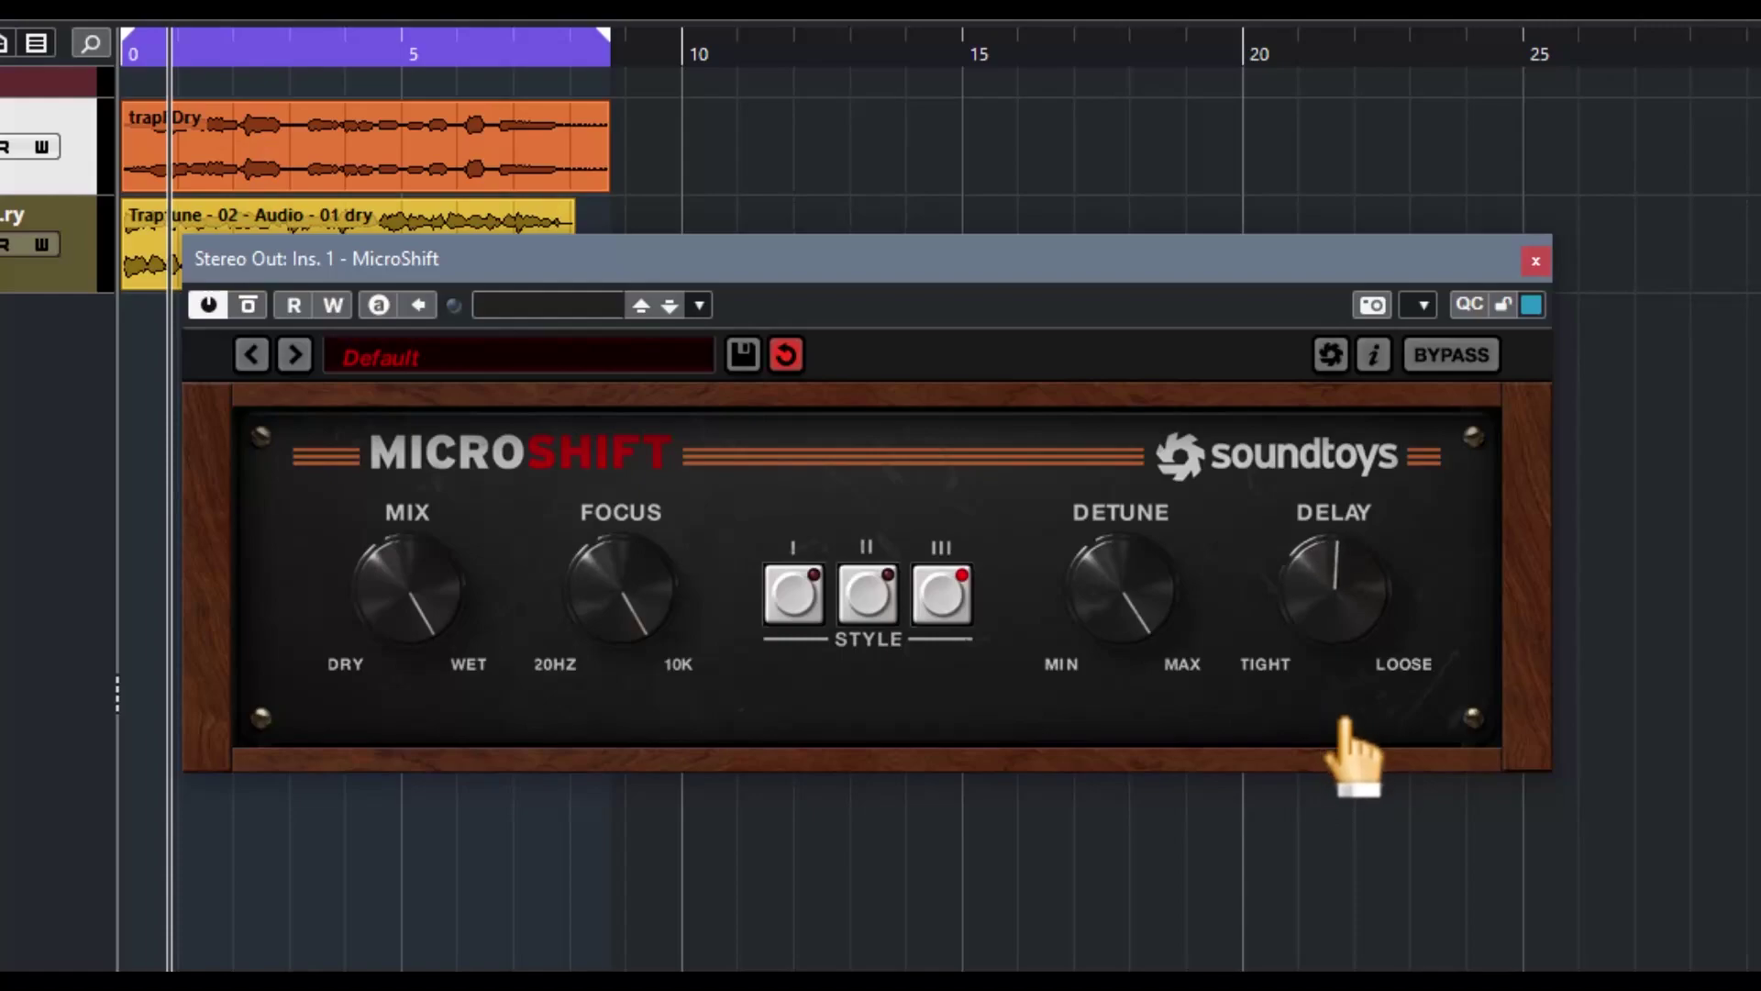
pyautogui.moveTo(1342, 720); pyautogui.dragTo(1324, 445)
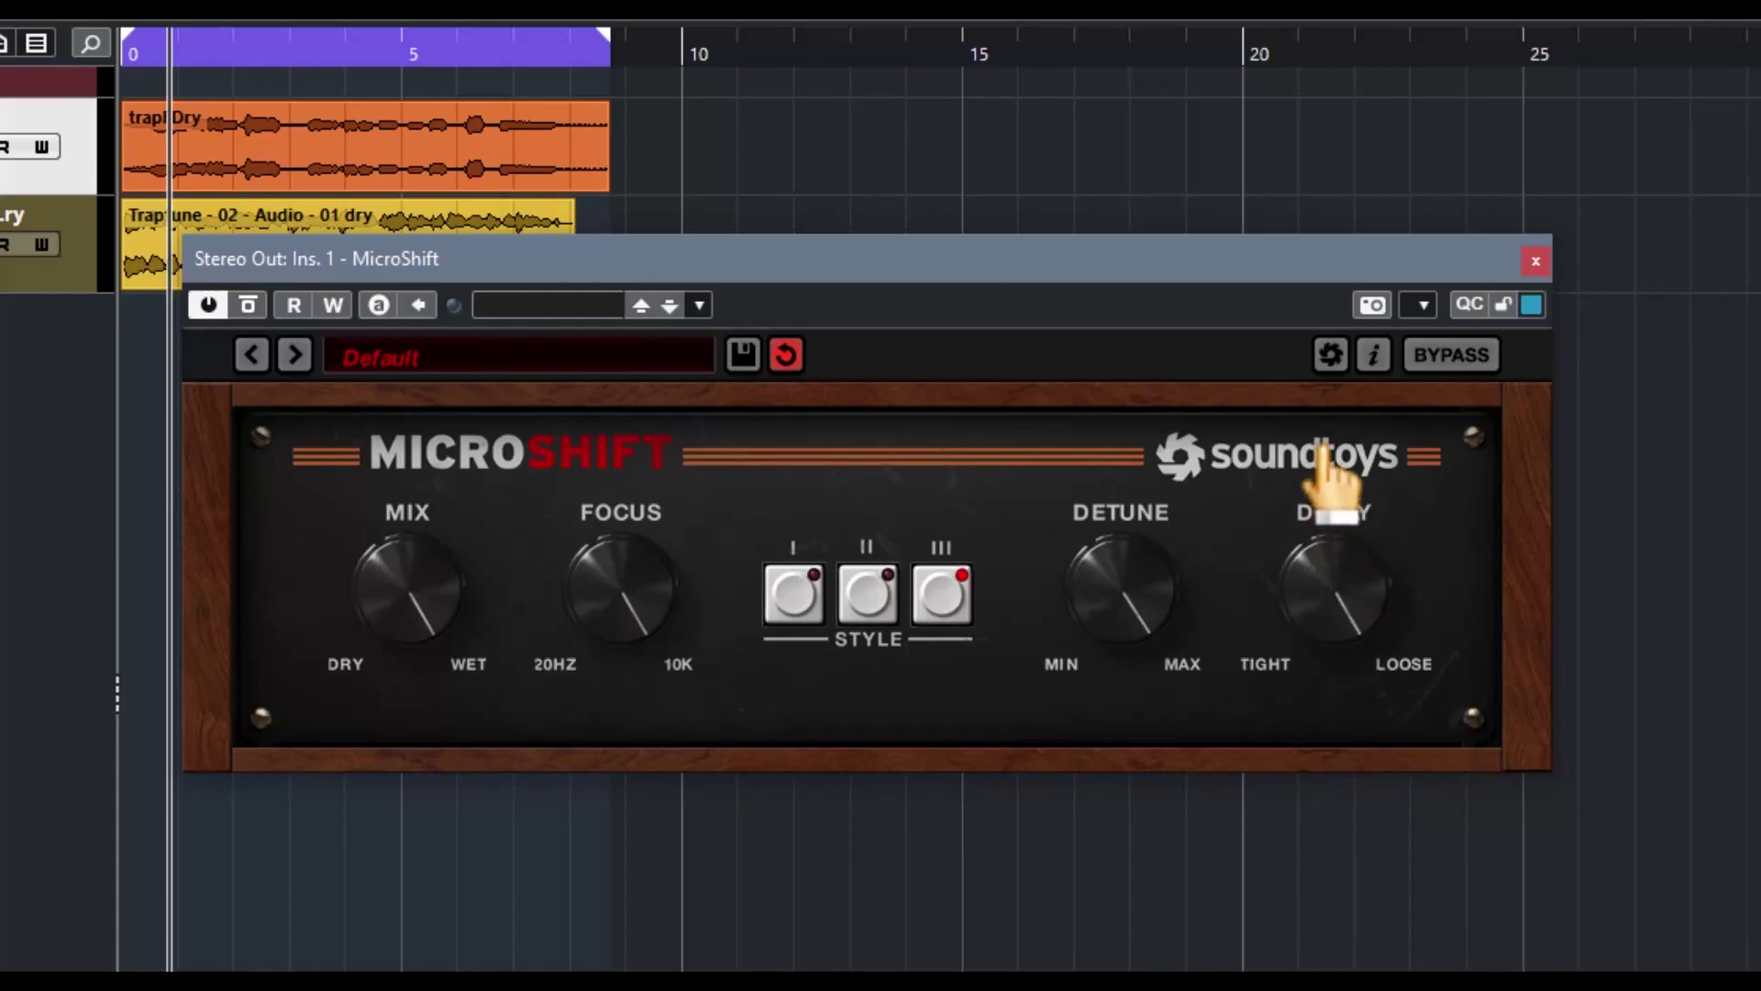
# Sweep Focus down from 10K, reset it to 20Hz, and return it to near 10K
pyautogui.moveTo(620, 591); pyautogui.dragTo(647, 654)
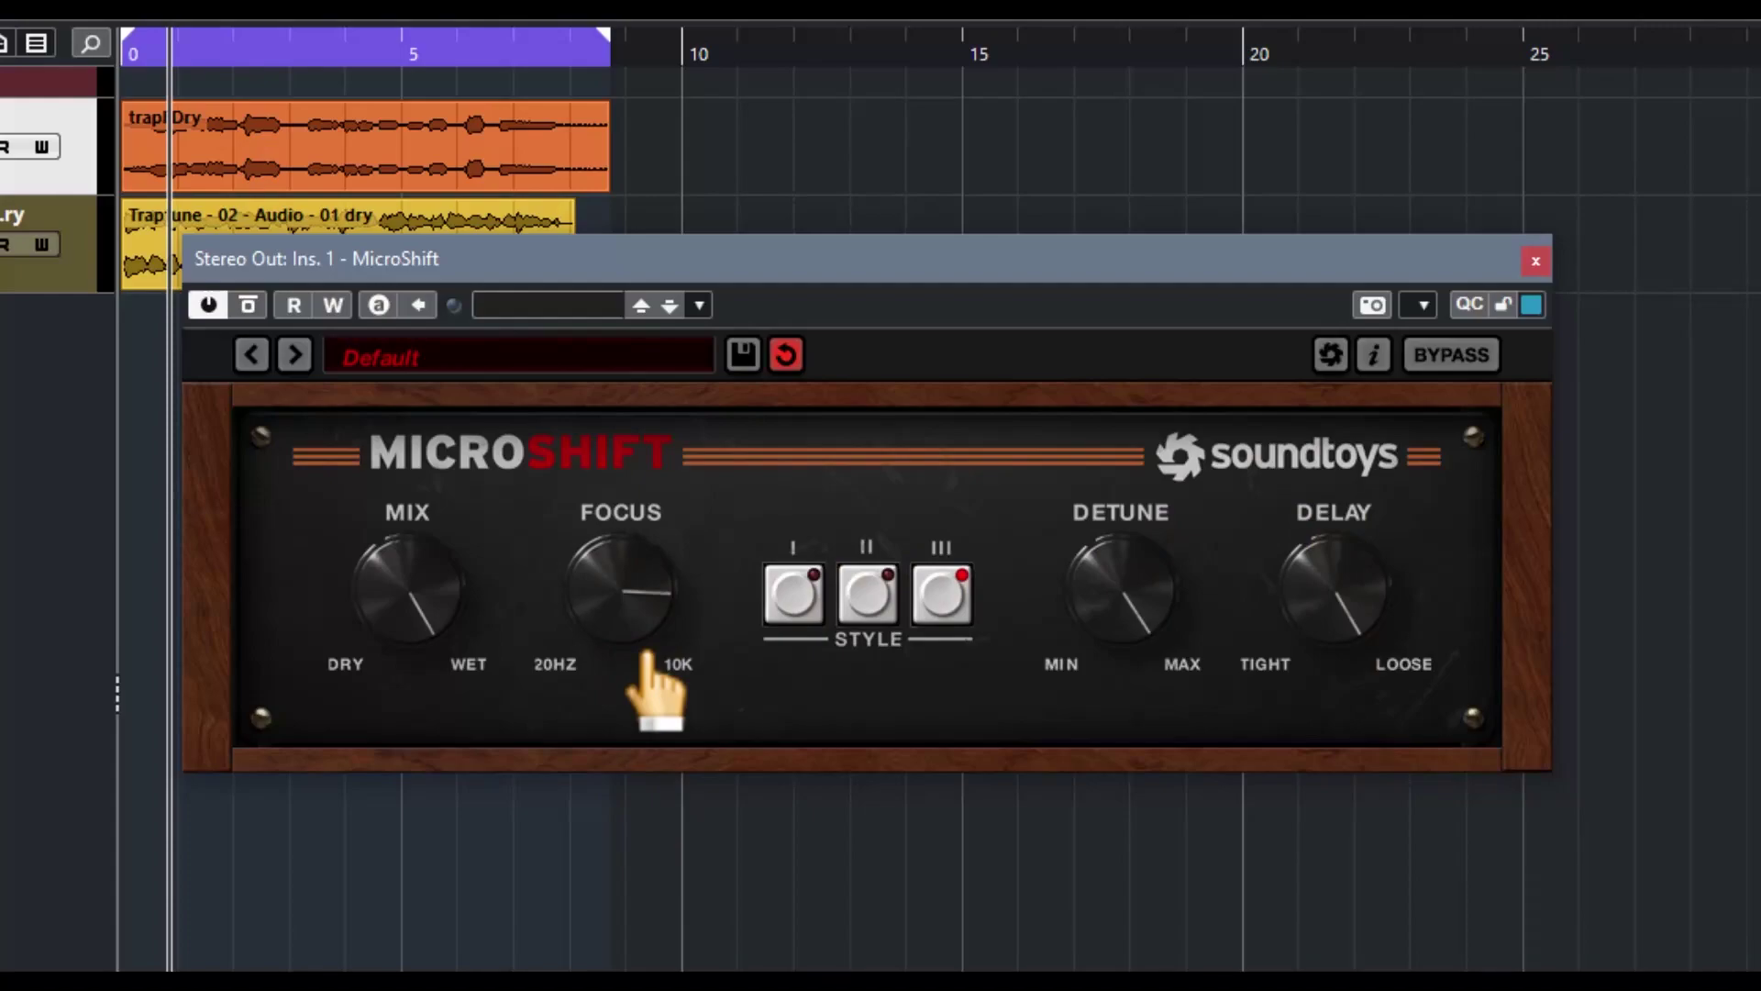
pyautogui.moveTo(647, 653); pyautogui.dragTo(633, 584)
pyautogui.moveTo(653, 650); pyautogui.dragTo(660, 662)
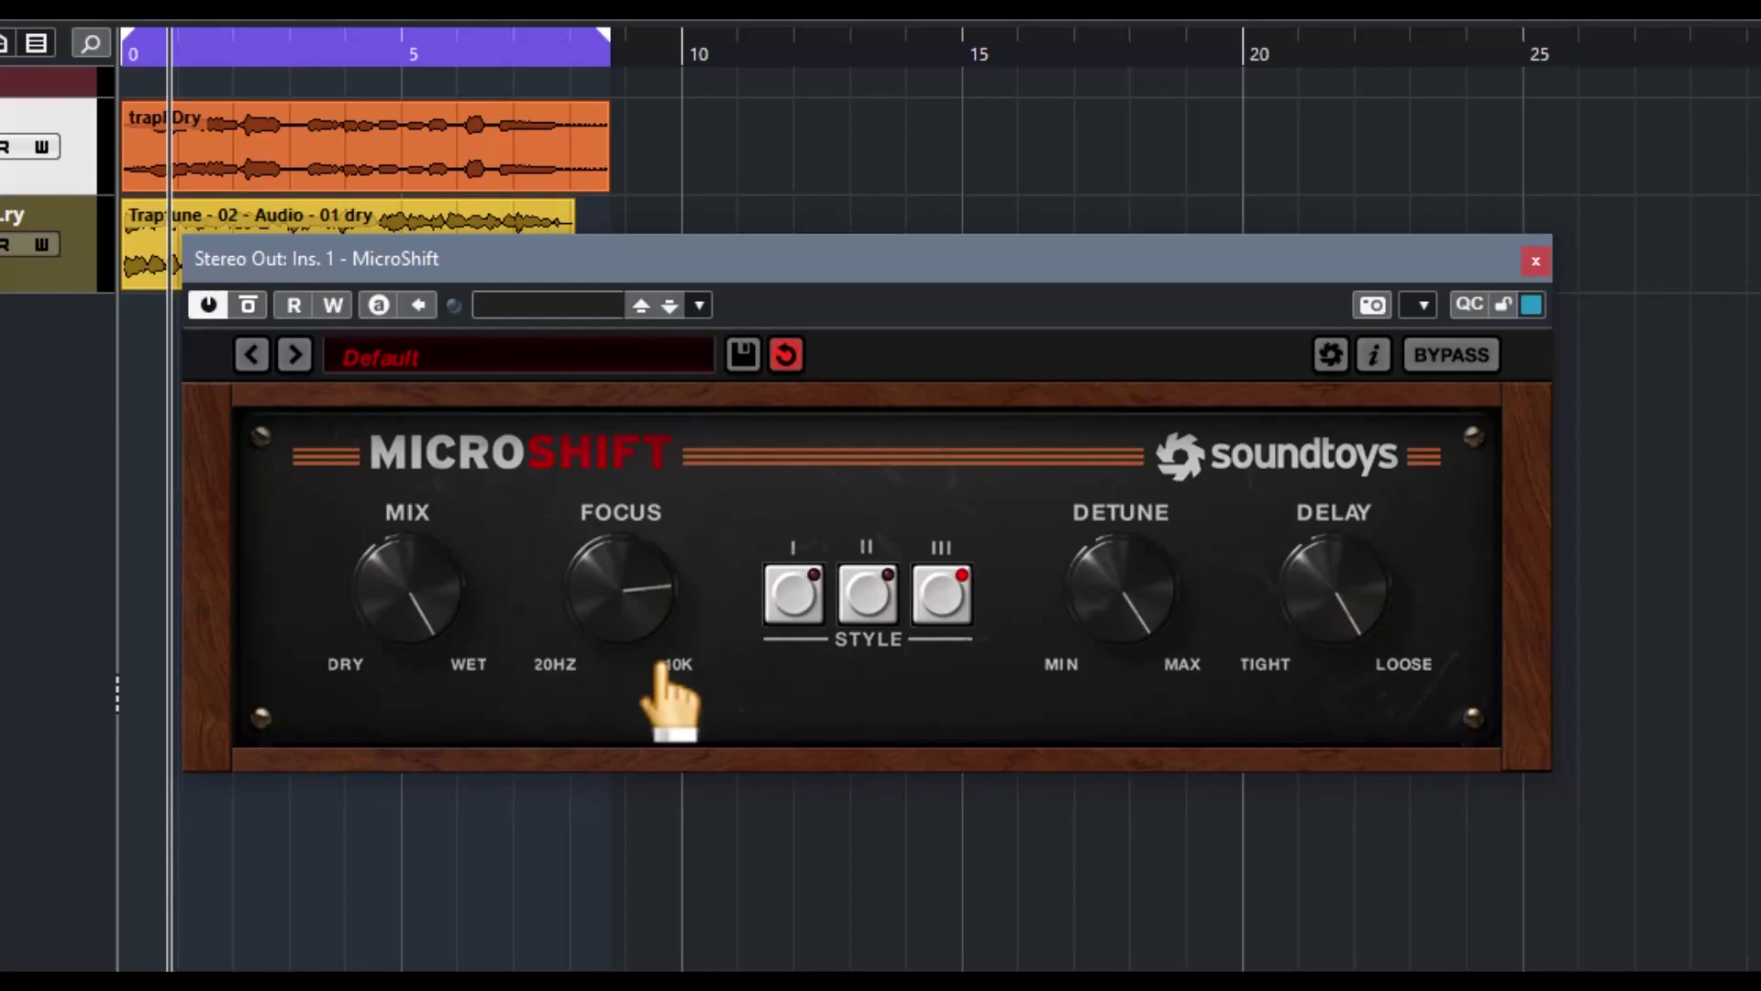
pyautogui.moveTo(657, 657); pyautogui.dragTo(633, 602)
pyautogui.keyDown('alt'); pyautogui.click(633, 602); pyautogui.keyUp('alt')
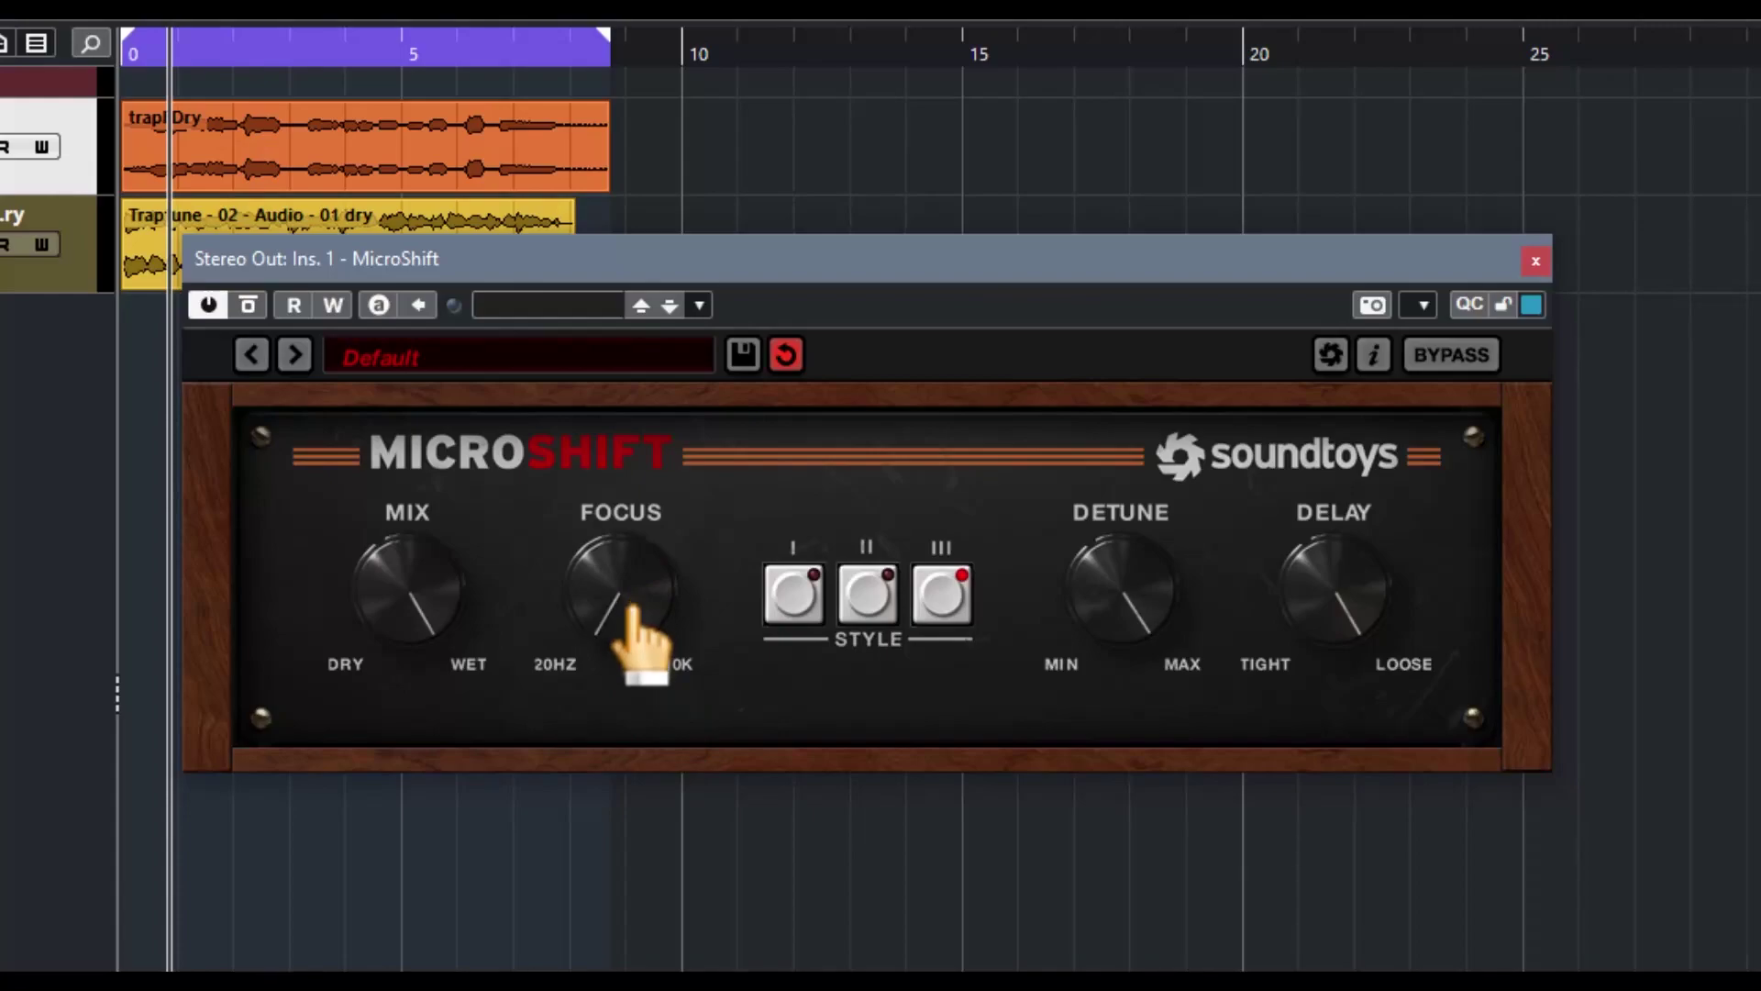
pyautogui.hotkey('ctrl', 'z')
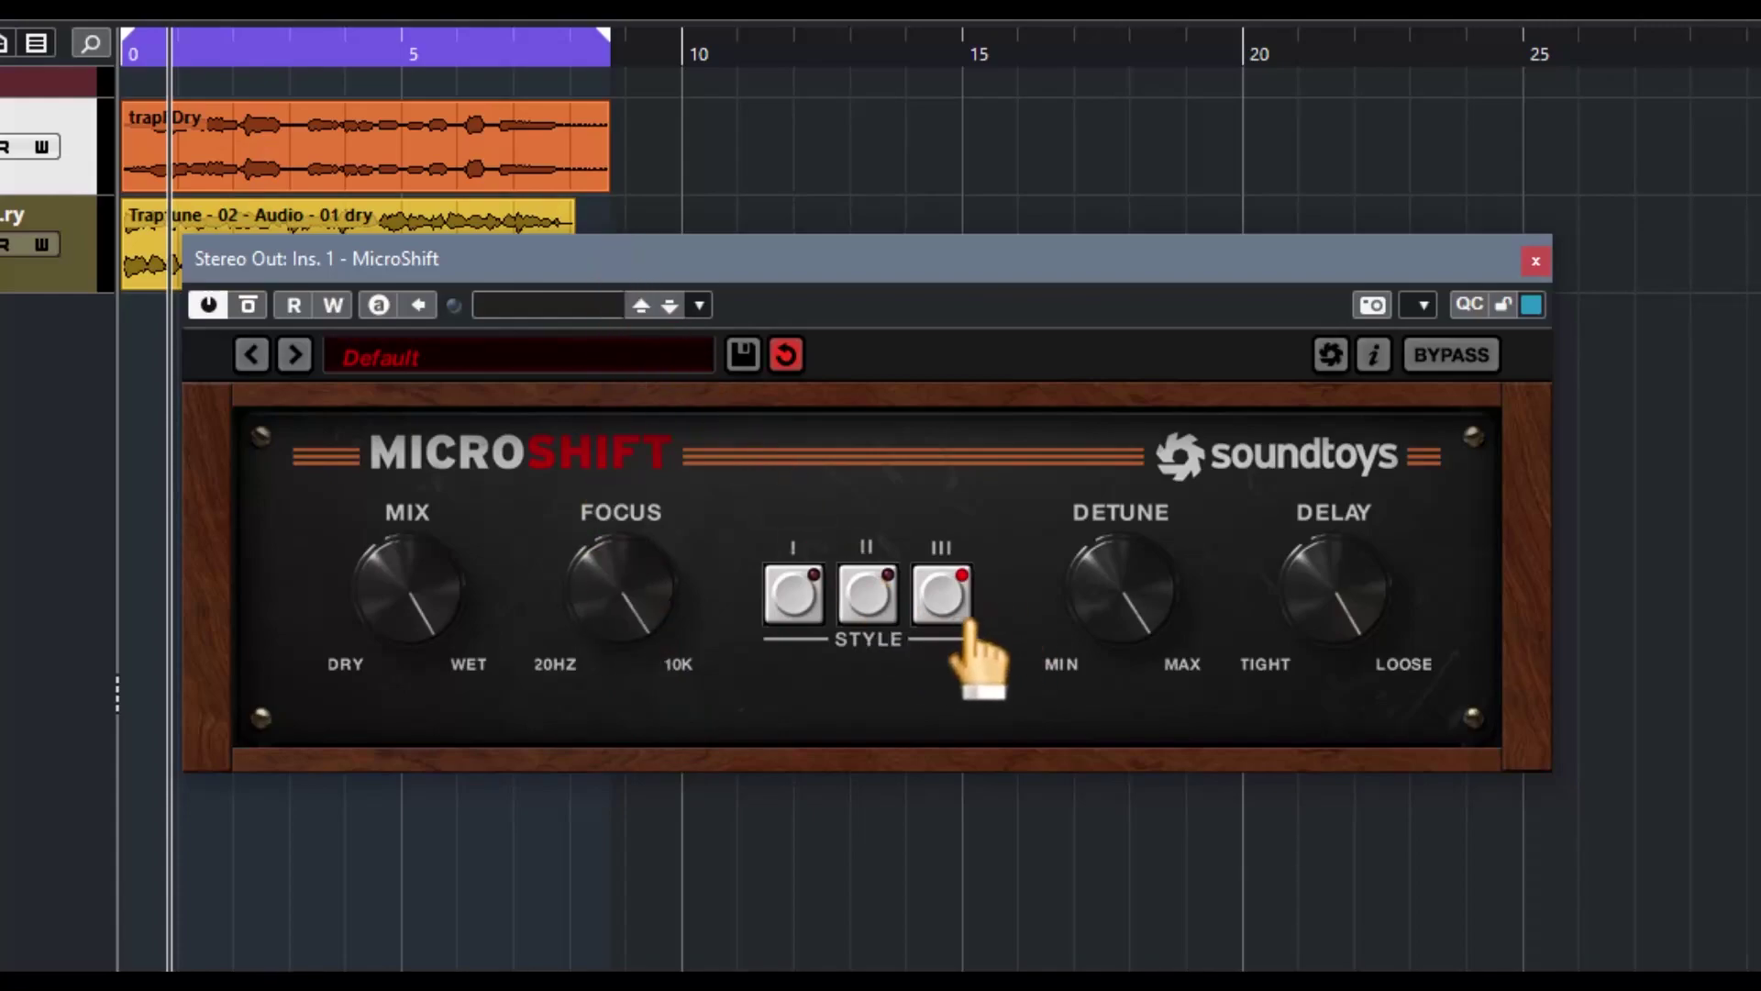
# Switch the shift style to I, then to II, and return to III
pyautogui.click(794, 612)
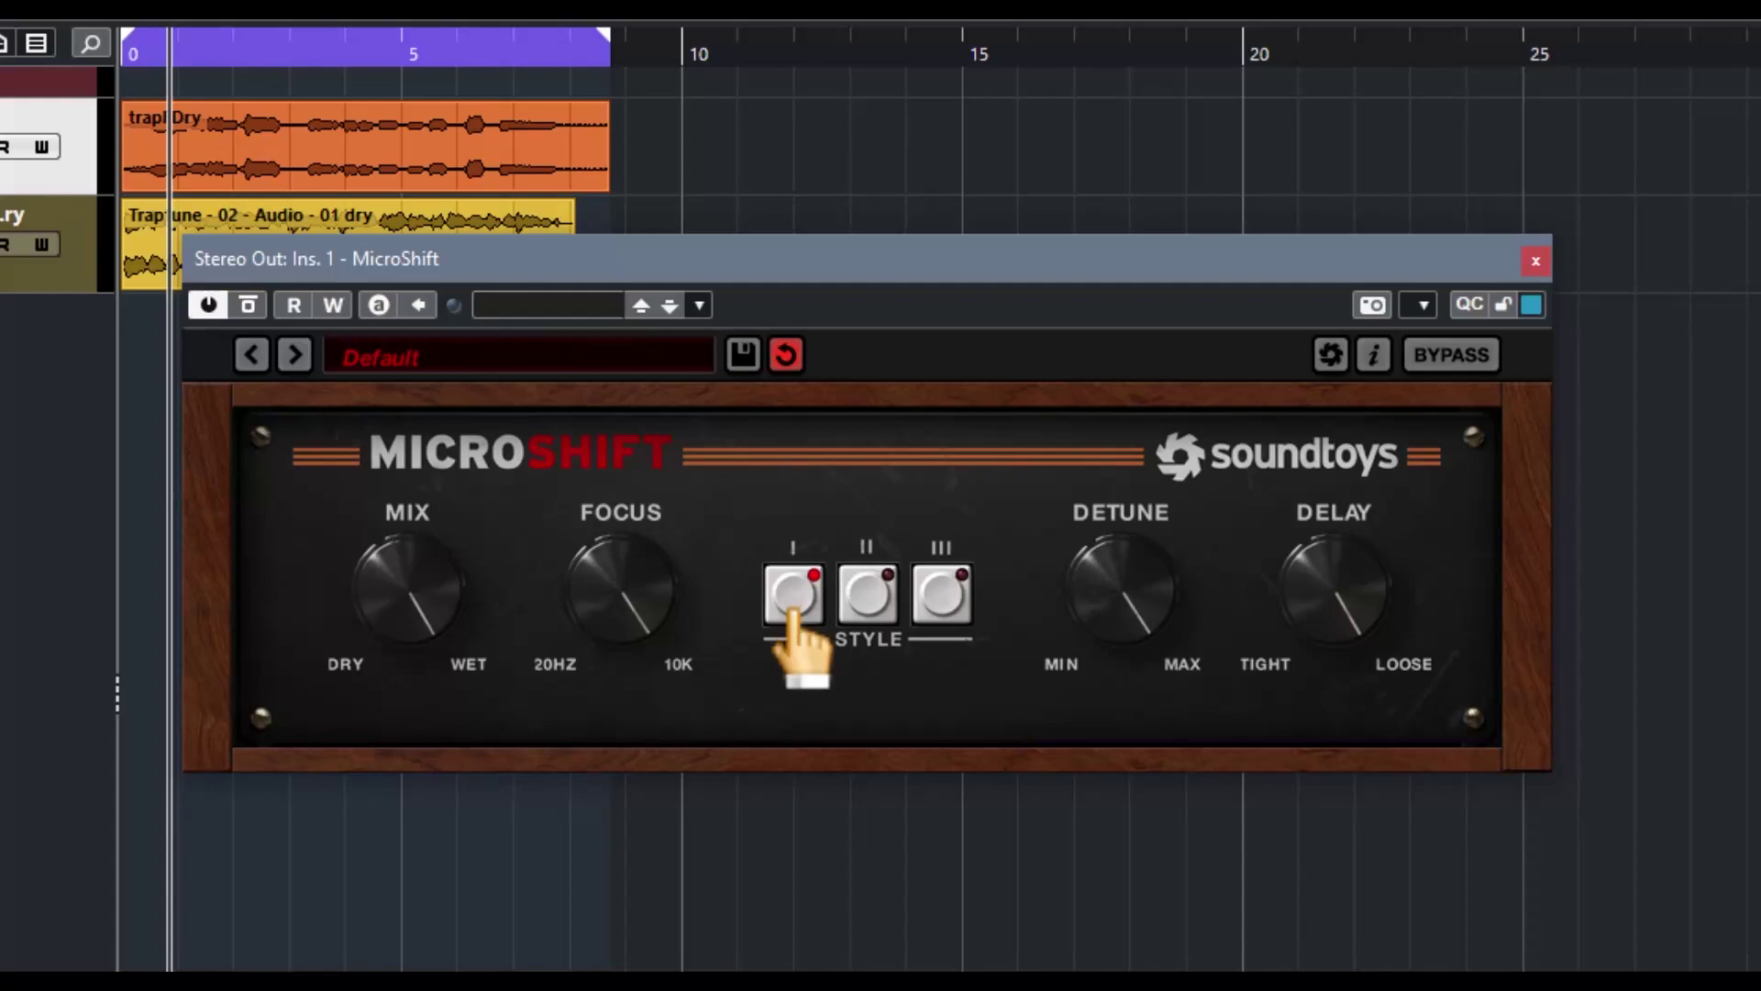
pyautogui.click(866, 602)
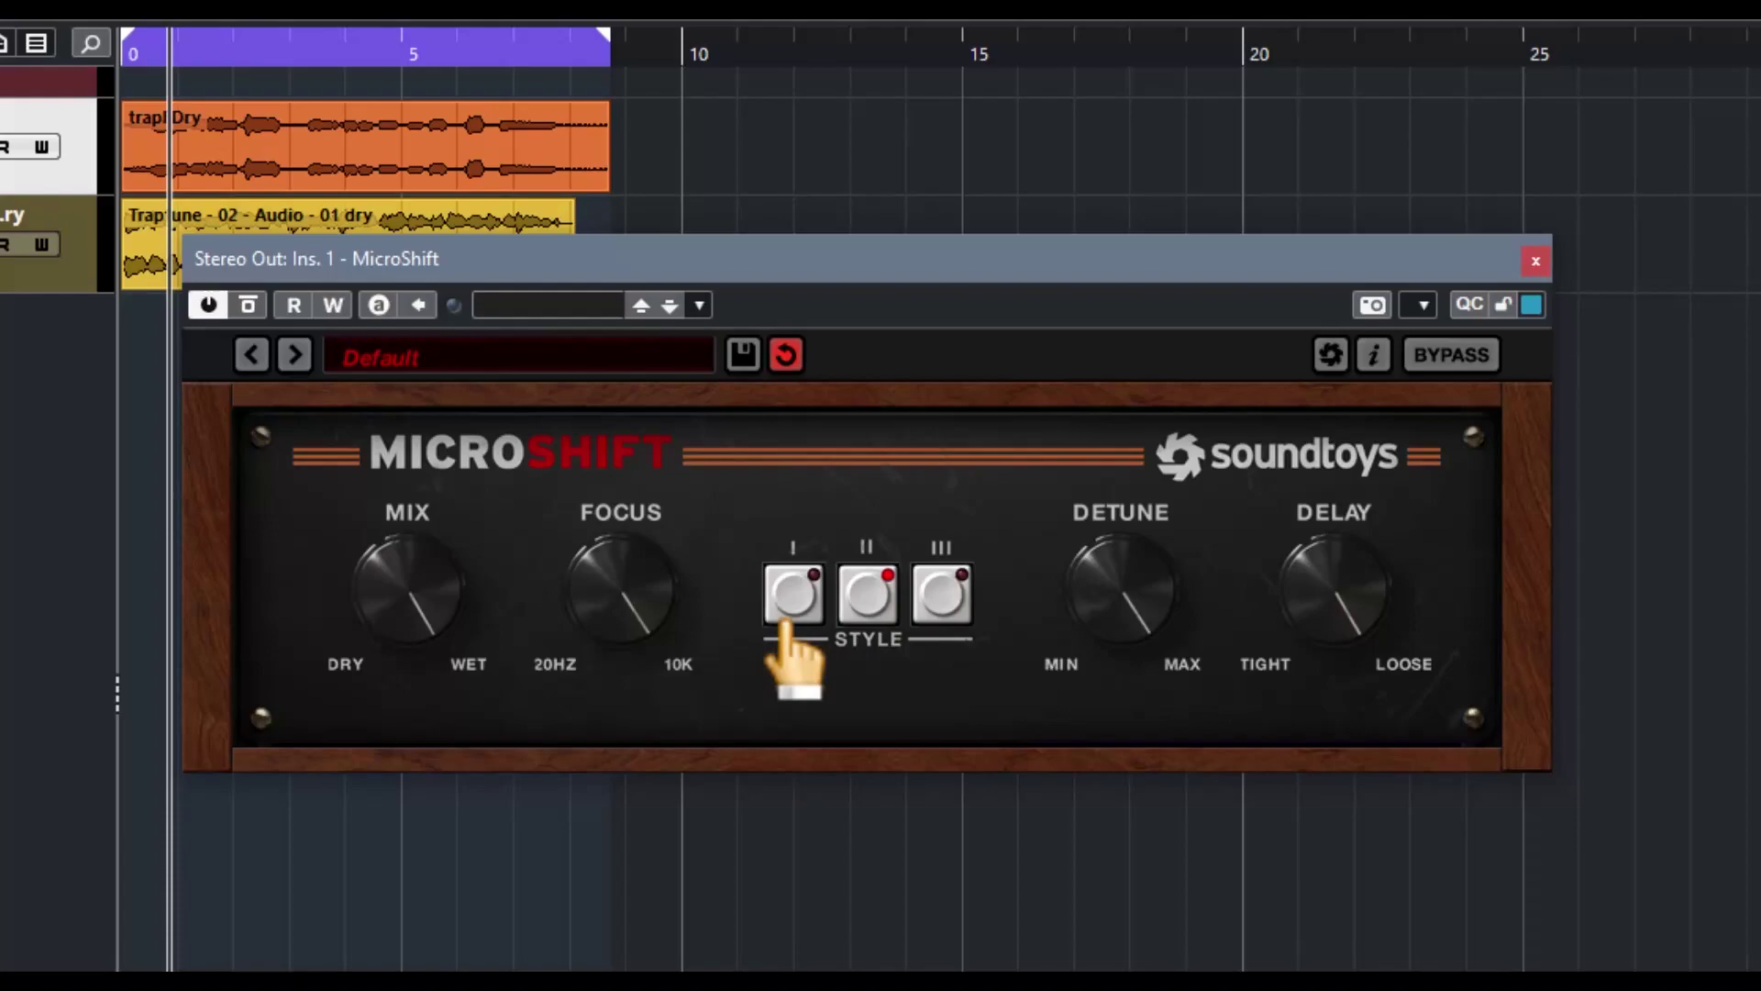
pyautogui.click(942, 596)
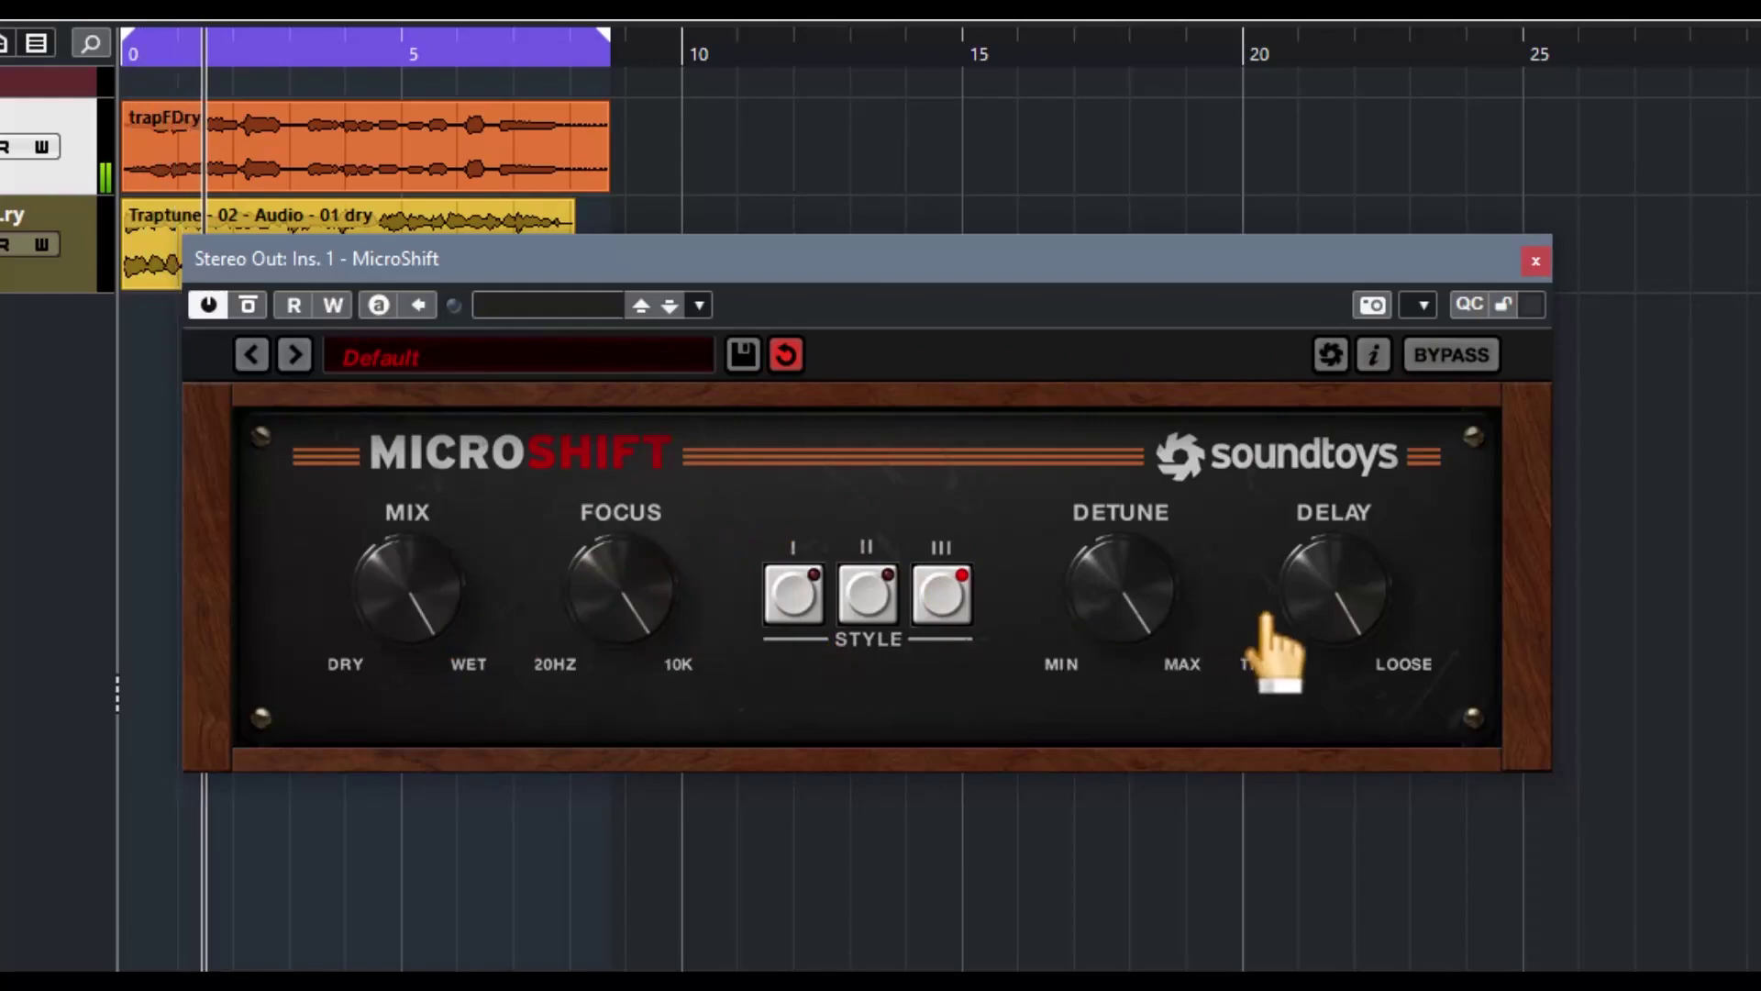
# Select Style I during playback, lower Focus to just under mid-range, and set Detune to MIN and Delay to TIGHT
pyautogui.click(807, 601)
pyautogui.moveTo(648, 612); pyautogui.dragTo(830, 683)
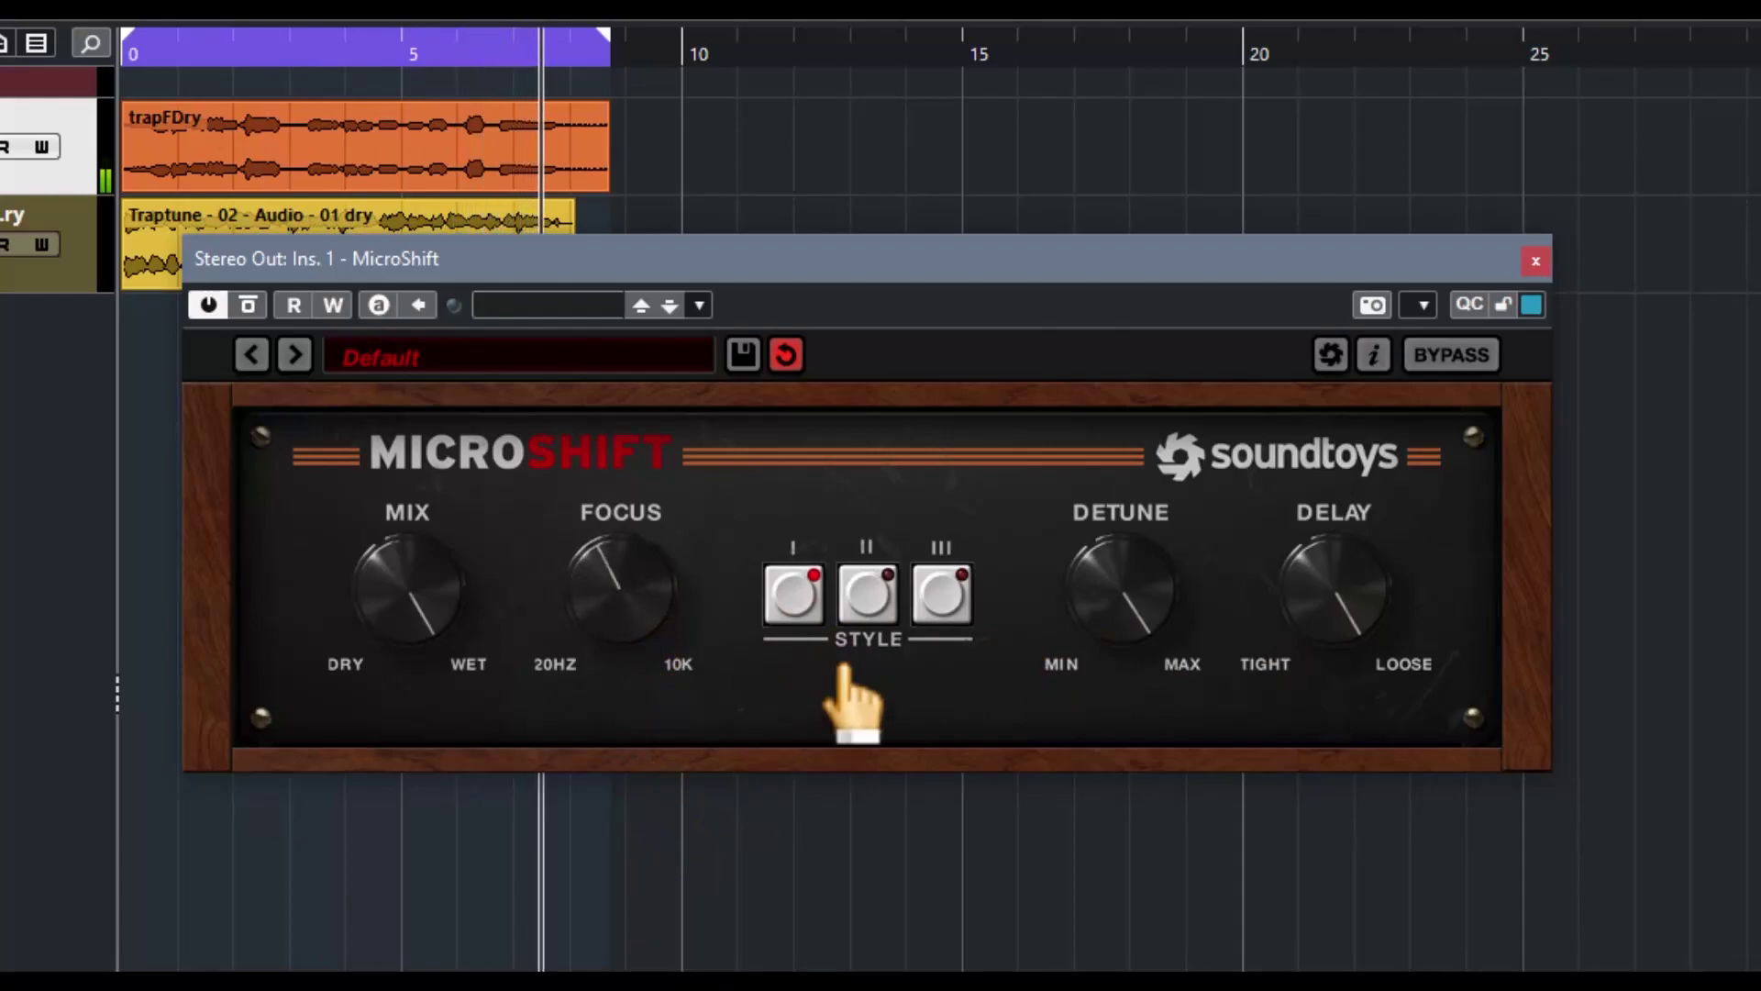
pyautogui.moveTo(1124, 633); pyautogui.dragTo(1108, 897)
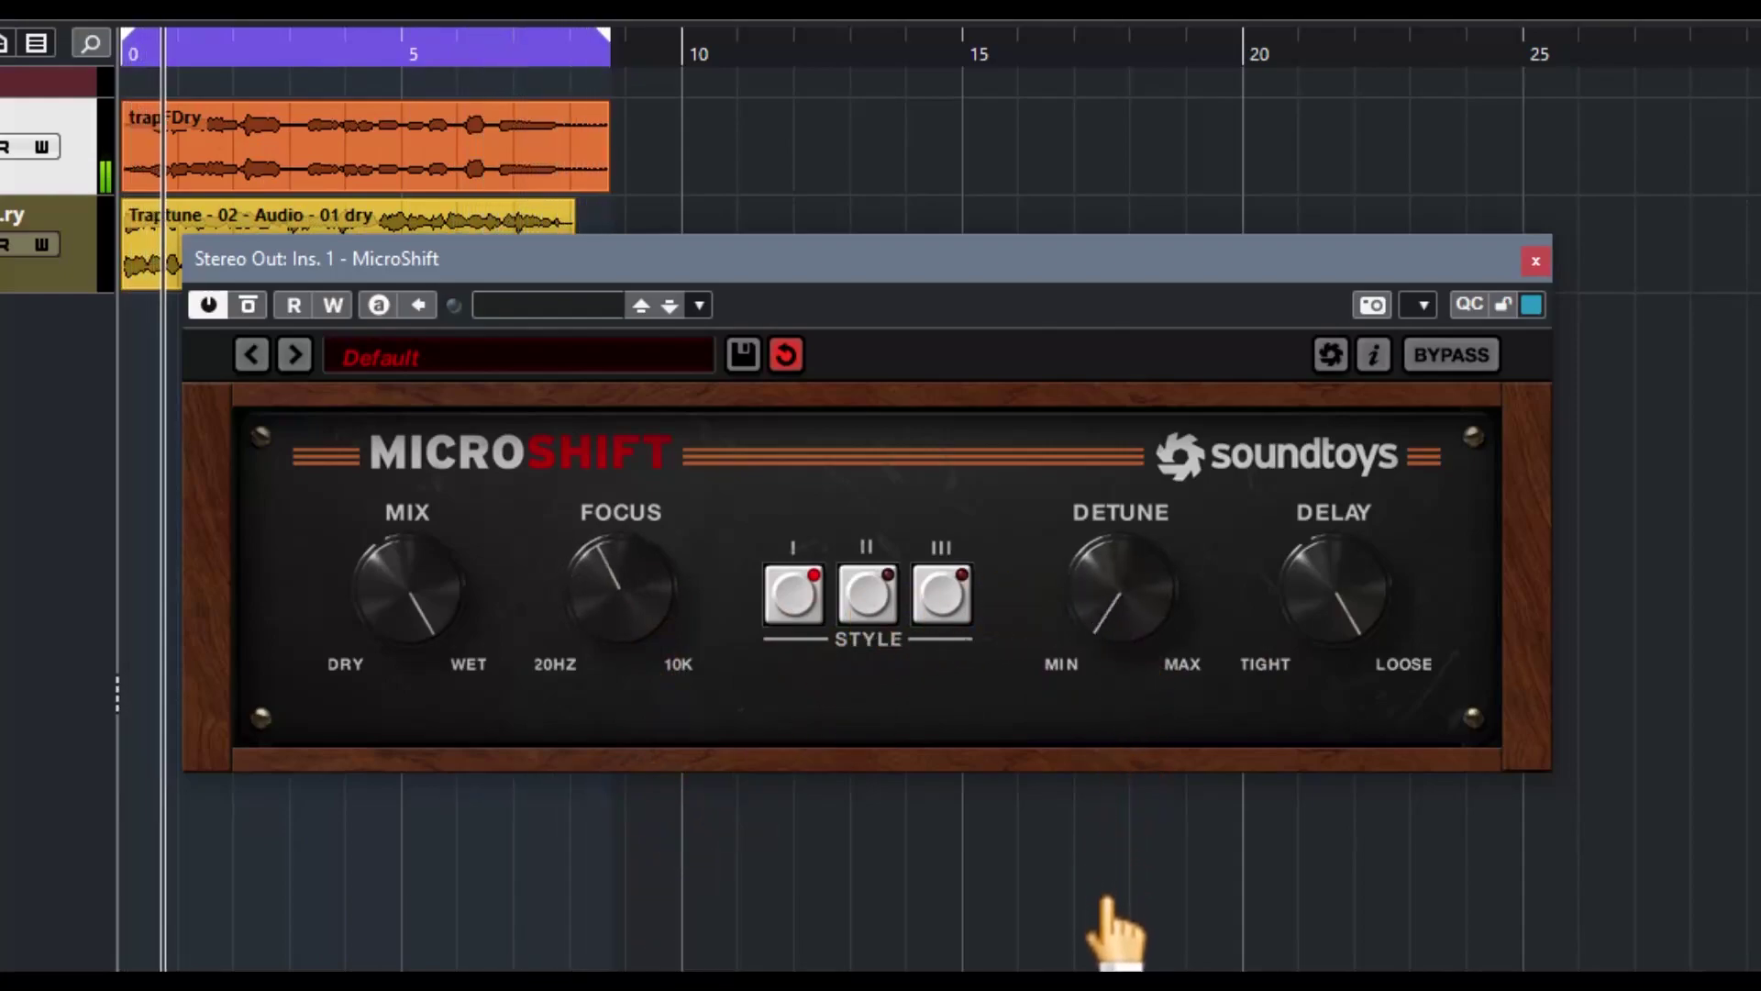
pyautogui.moveTo(1385, 561); pyautogui.dragTo(1266, 916)
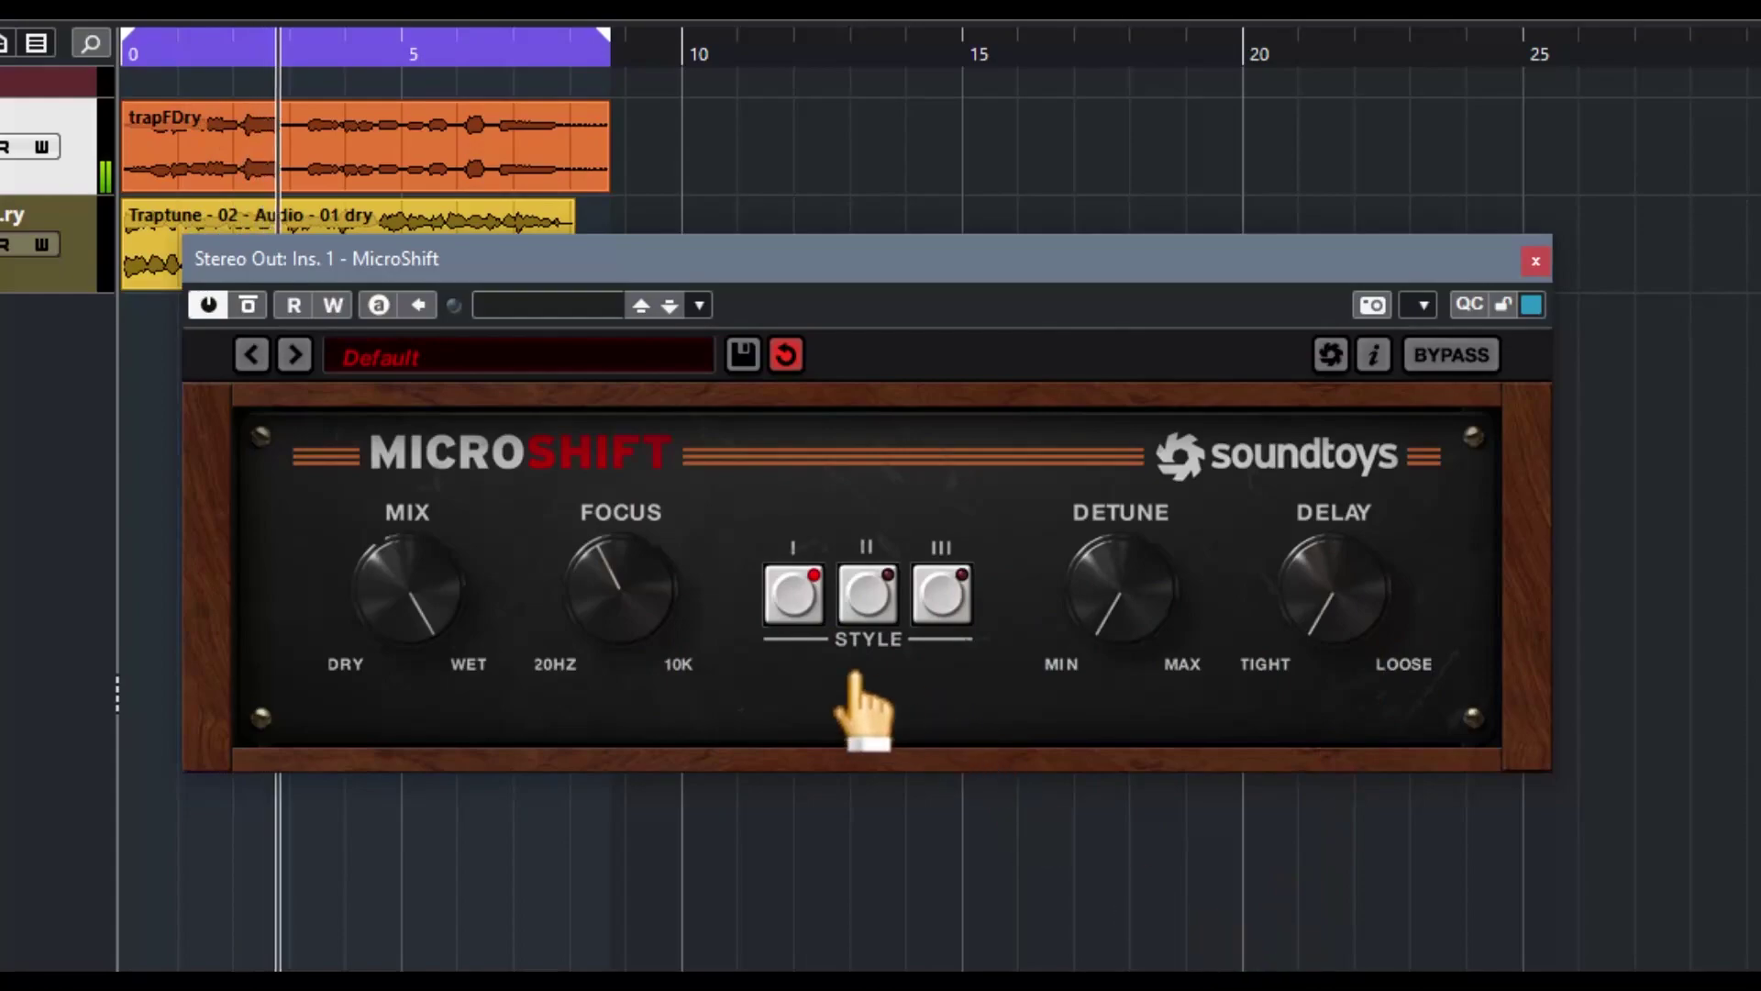
# Raise Focus, Detune and Delay well above mid-range with Style I still active
pyautogui.moveTo(603, 639); pyautogui.dragTo(641, 354)
pyautogui.moveTo(1143, 621); pyautogui.dragTo(1109, 404)
pyautogui.moveTo(1355, 543); pyautogui.dragTo(1349, 339)
# Select Style II and sweep Detune, Delay and Focus to audition it during playback
pyautogui.click(863, 587)
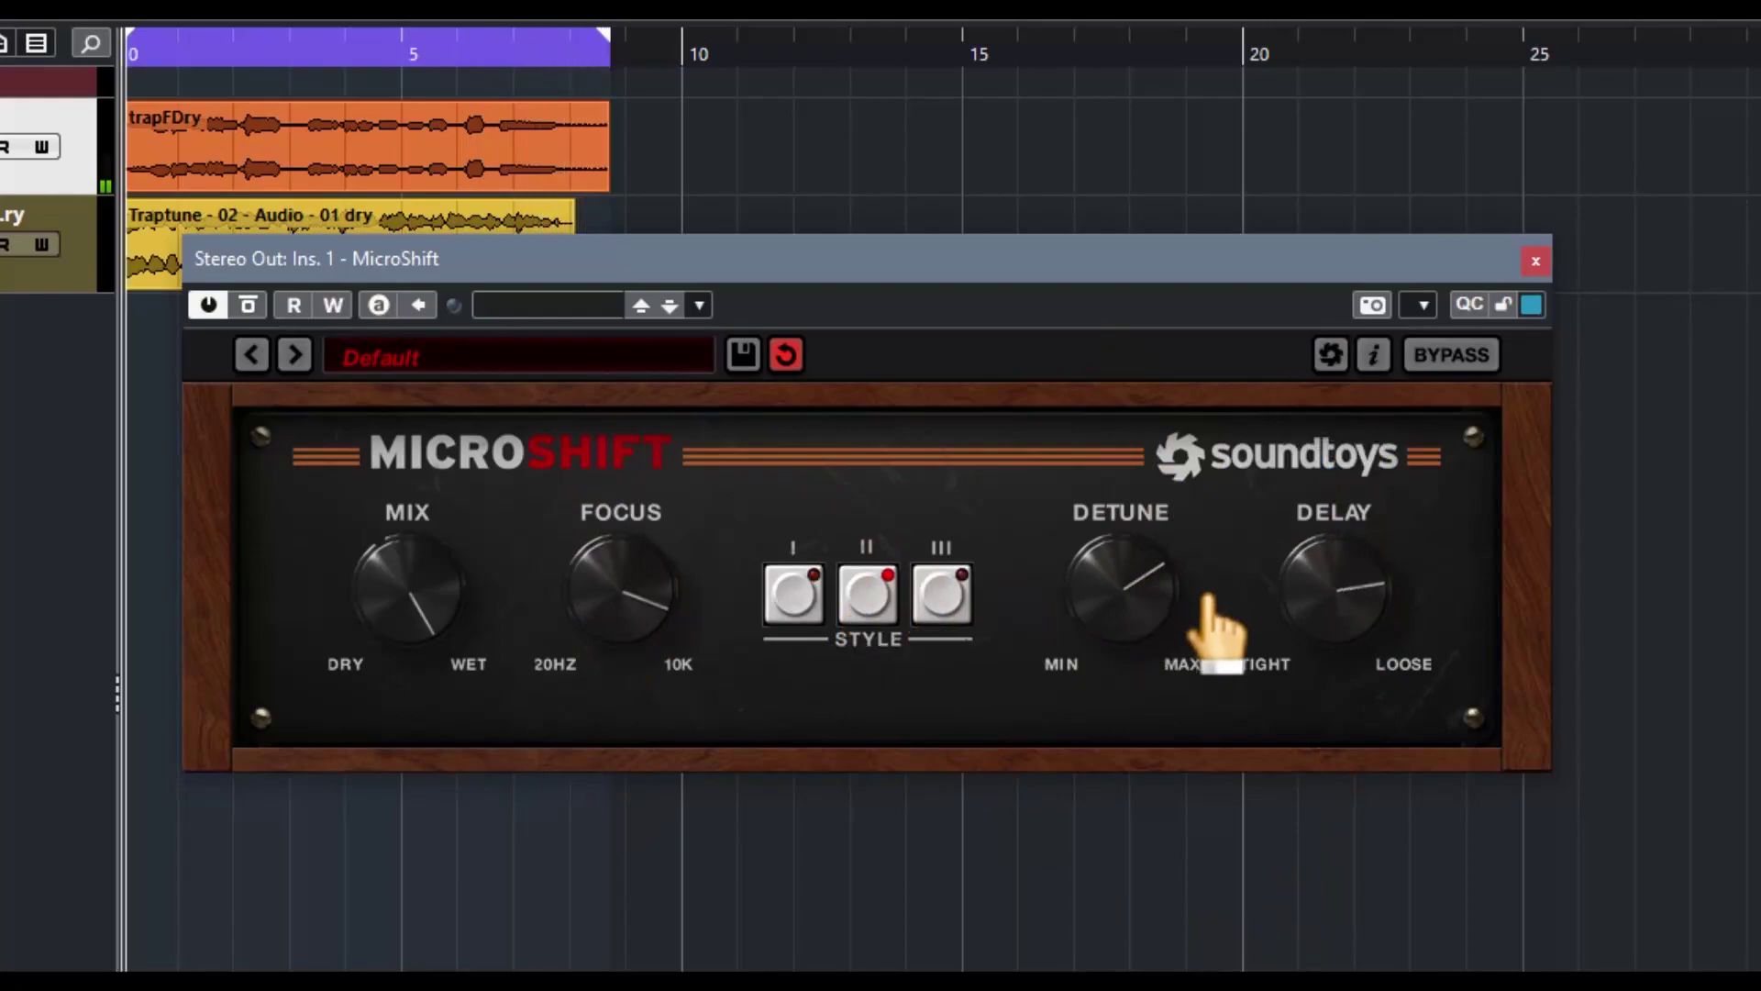
pyautogui.moveTo(1171, 641); pyautogui.dragTo(1164, 807)
pyautogui.moveTo(1351, 629); pyautogui.dragTo(1317, 873)
pyautogui.moveTo(1126, 663); pyautogui.dragTo(1134, 349)
pyautogui.moveTo(633, 578); pyautogui.dragTo(823, 743)
# Select Style III and sweep its knobs during playback, ending with Focus and Detune near maximum and Delay below mid-range
pyautogui.click(942, 596)
pyautogui.moveTo(619, 580); pyautogui.dragTo(669, 619)
pyautogui.moveTo(1160, 678); pyautogui.dragTo(1132, 896)
pyautogui.moveTo(1416, 668); pyautogui.dragTo(1321, 342)
pyautogui.moveTo(611, 601); pyautogui.dragTo(663, 321)
pyautogui.moveTo(1160, 697); pyautogui.dragTo(1164, 401)
pyautogui.moveTo(1293, 527); pyautogui.dragTo(1364, 819)
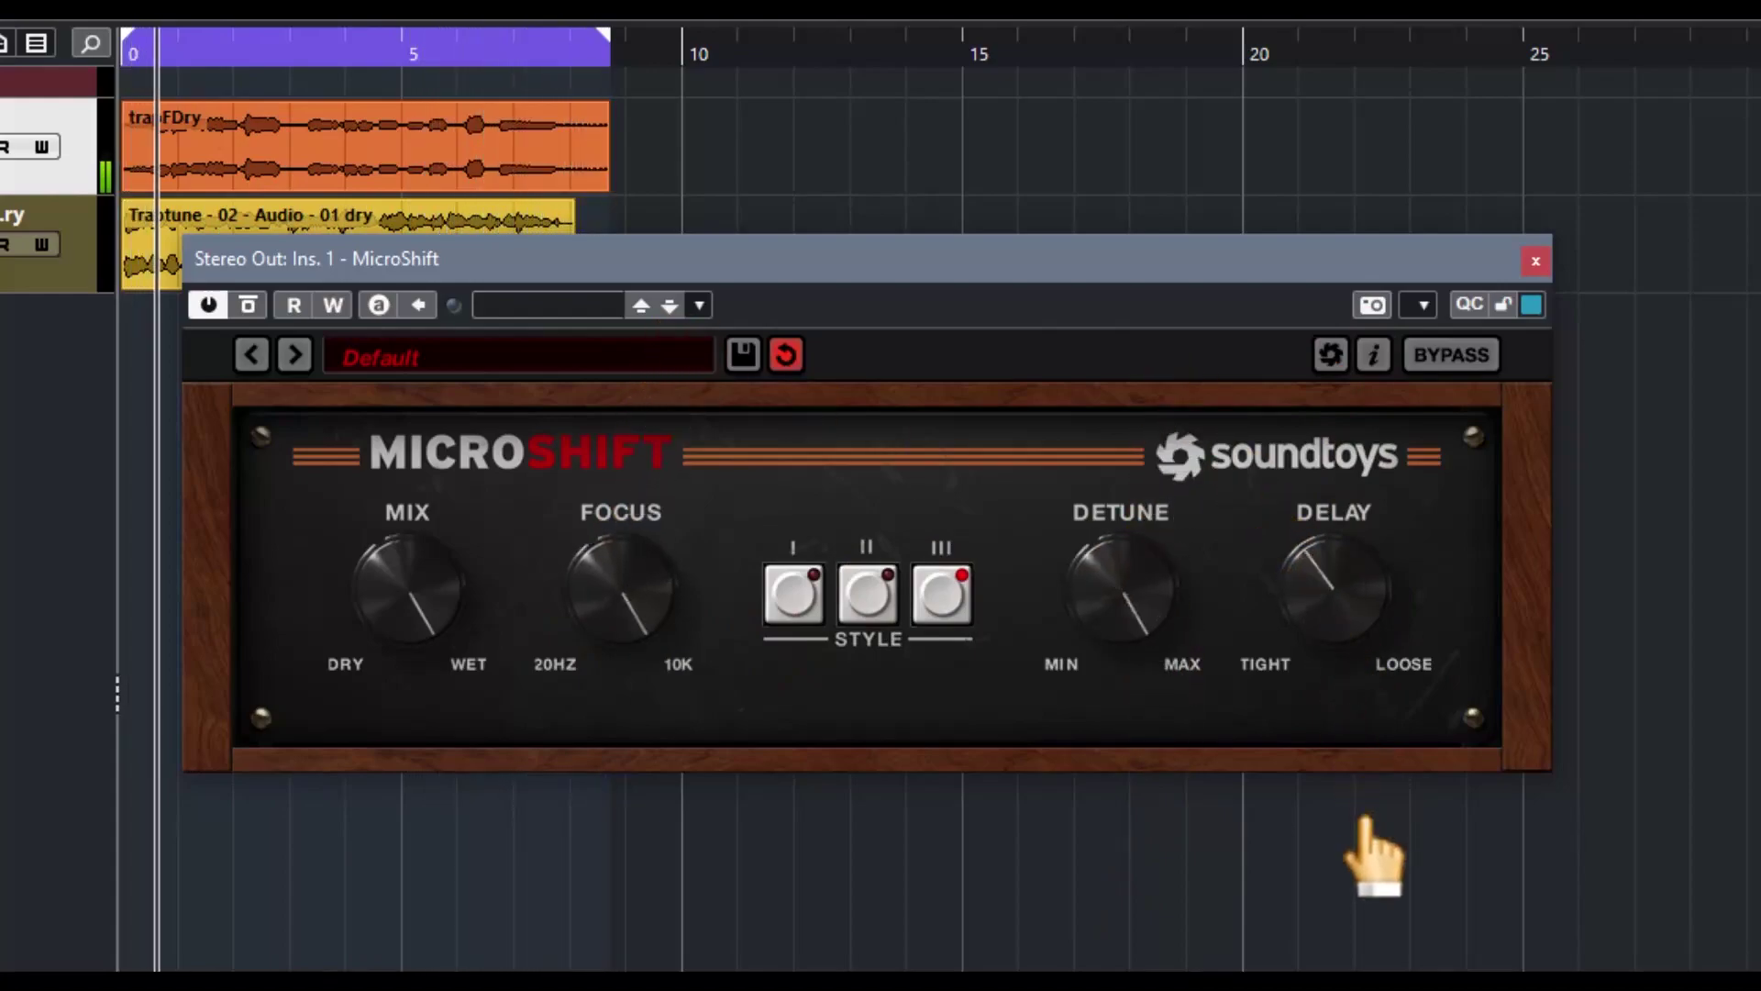
# Load the LeadVocalClarity preset and audition the following presets one by one until Default is loaded
pyautogui.click(420, 358)
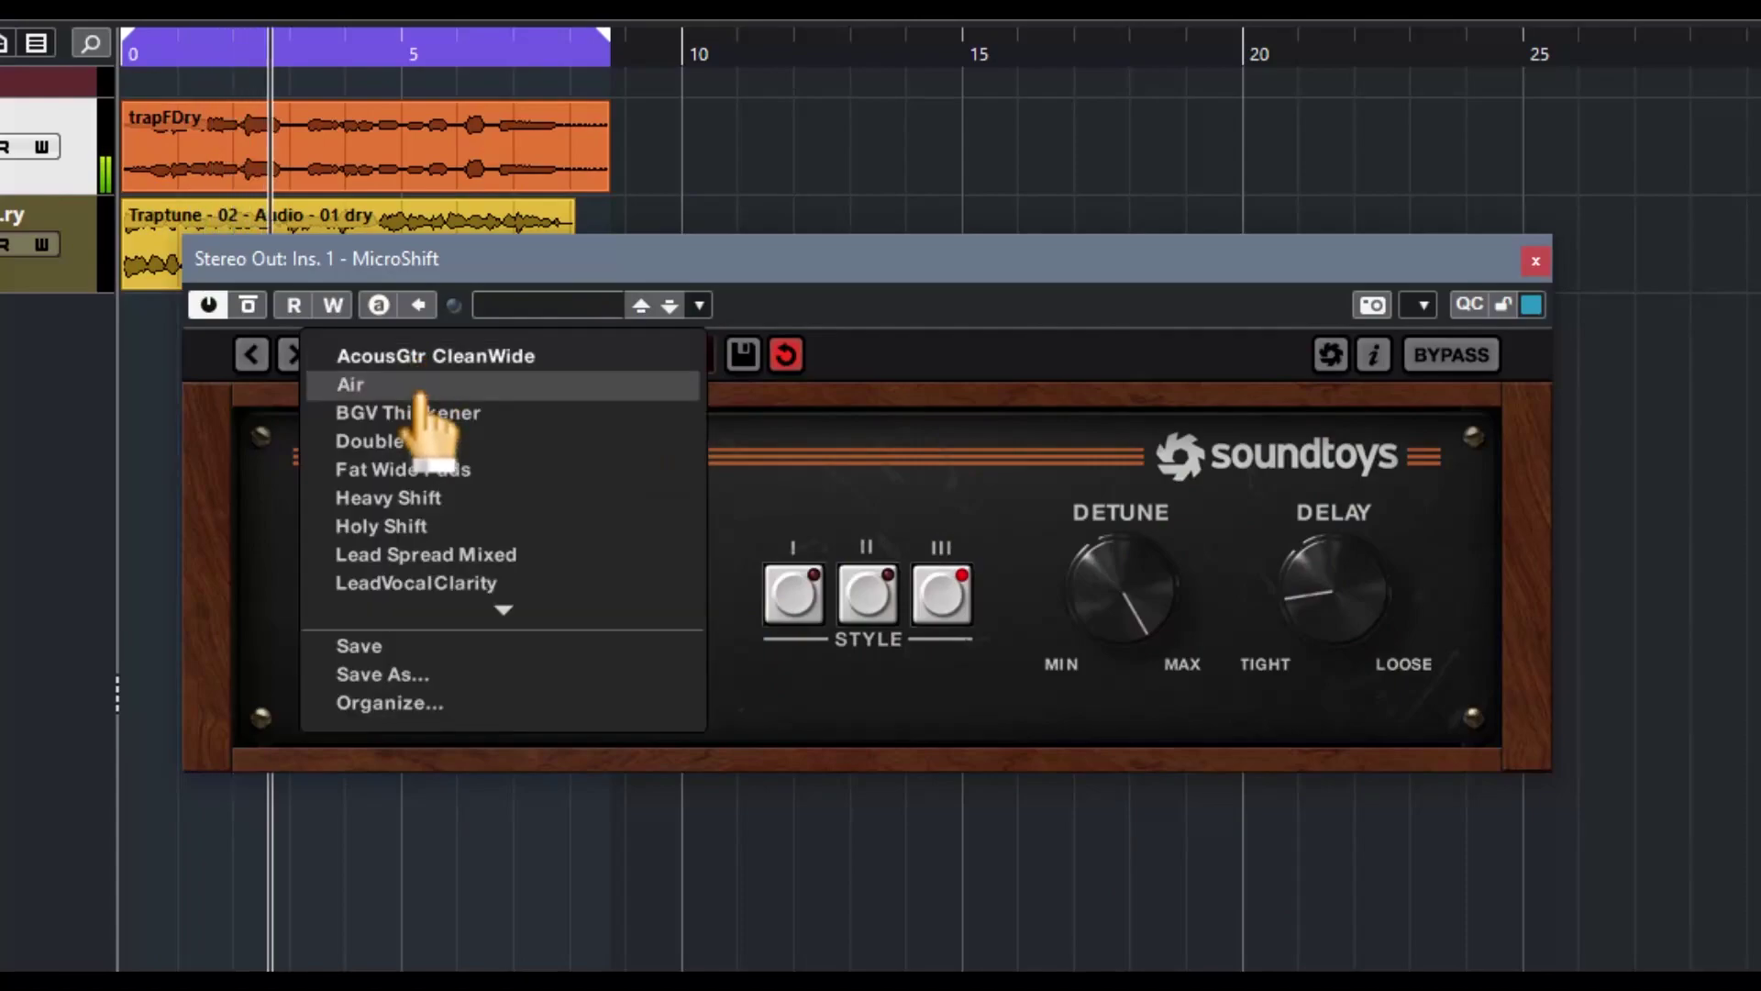
pyautogui.click(435, 585)
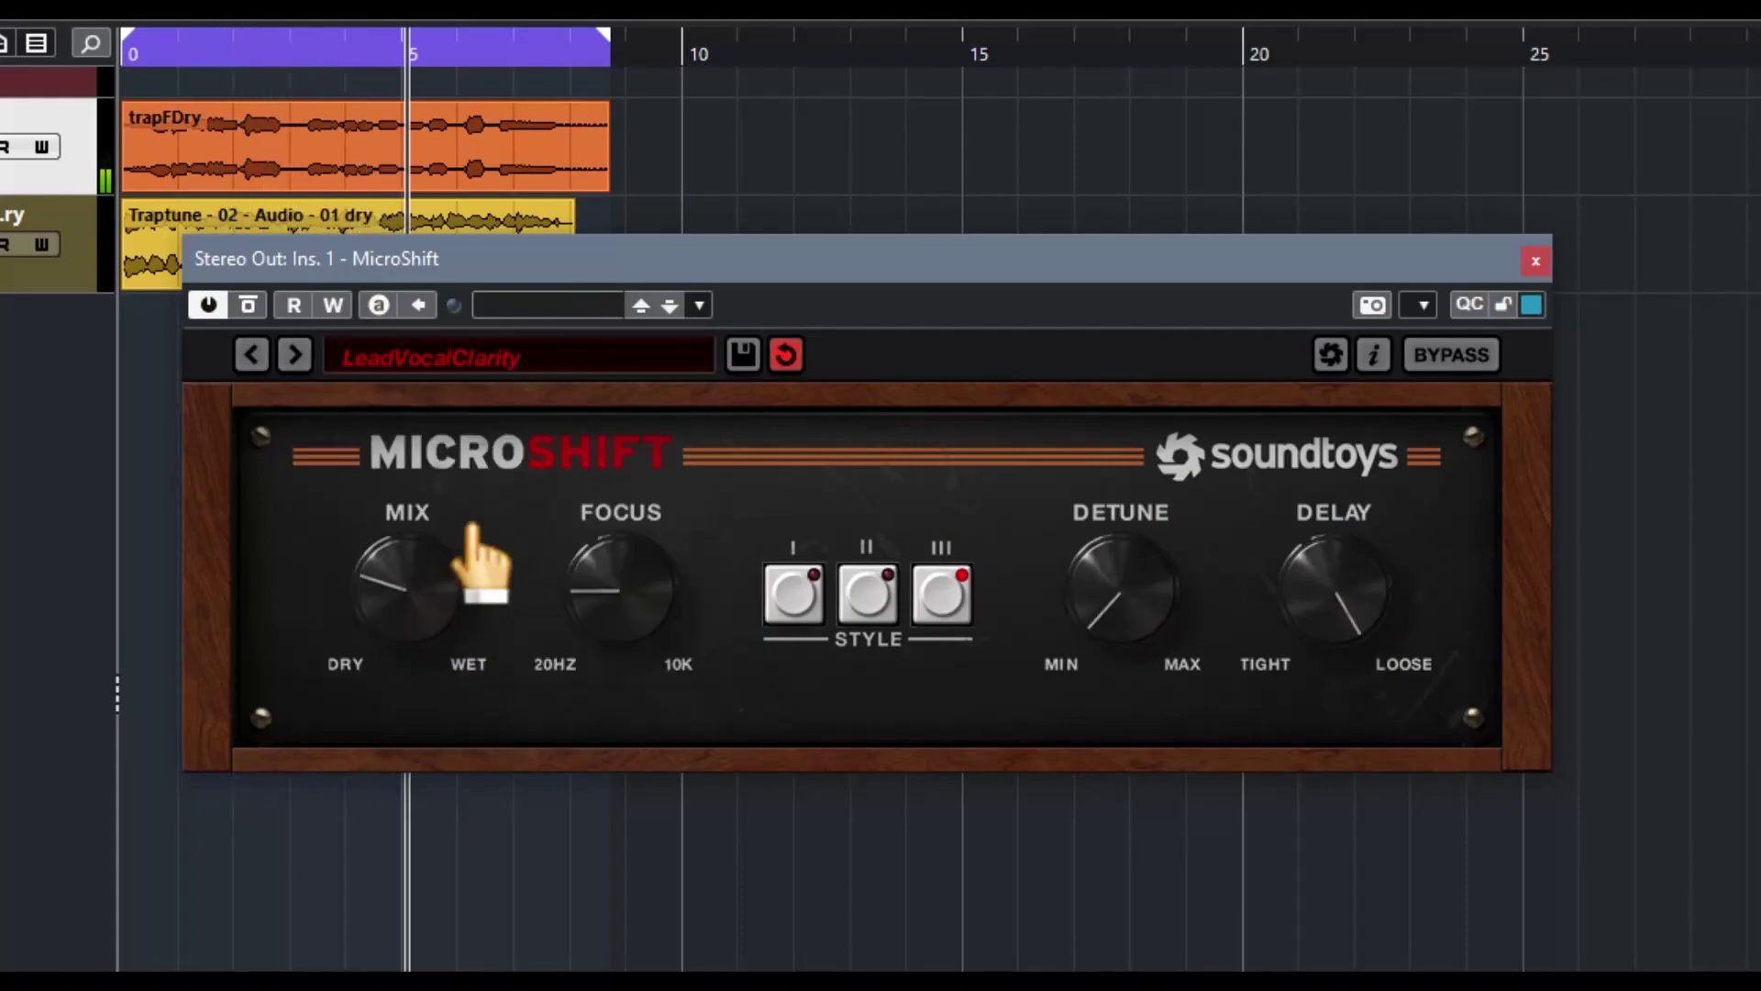
pyautogui.click(296, 356)
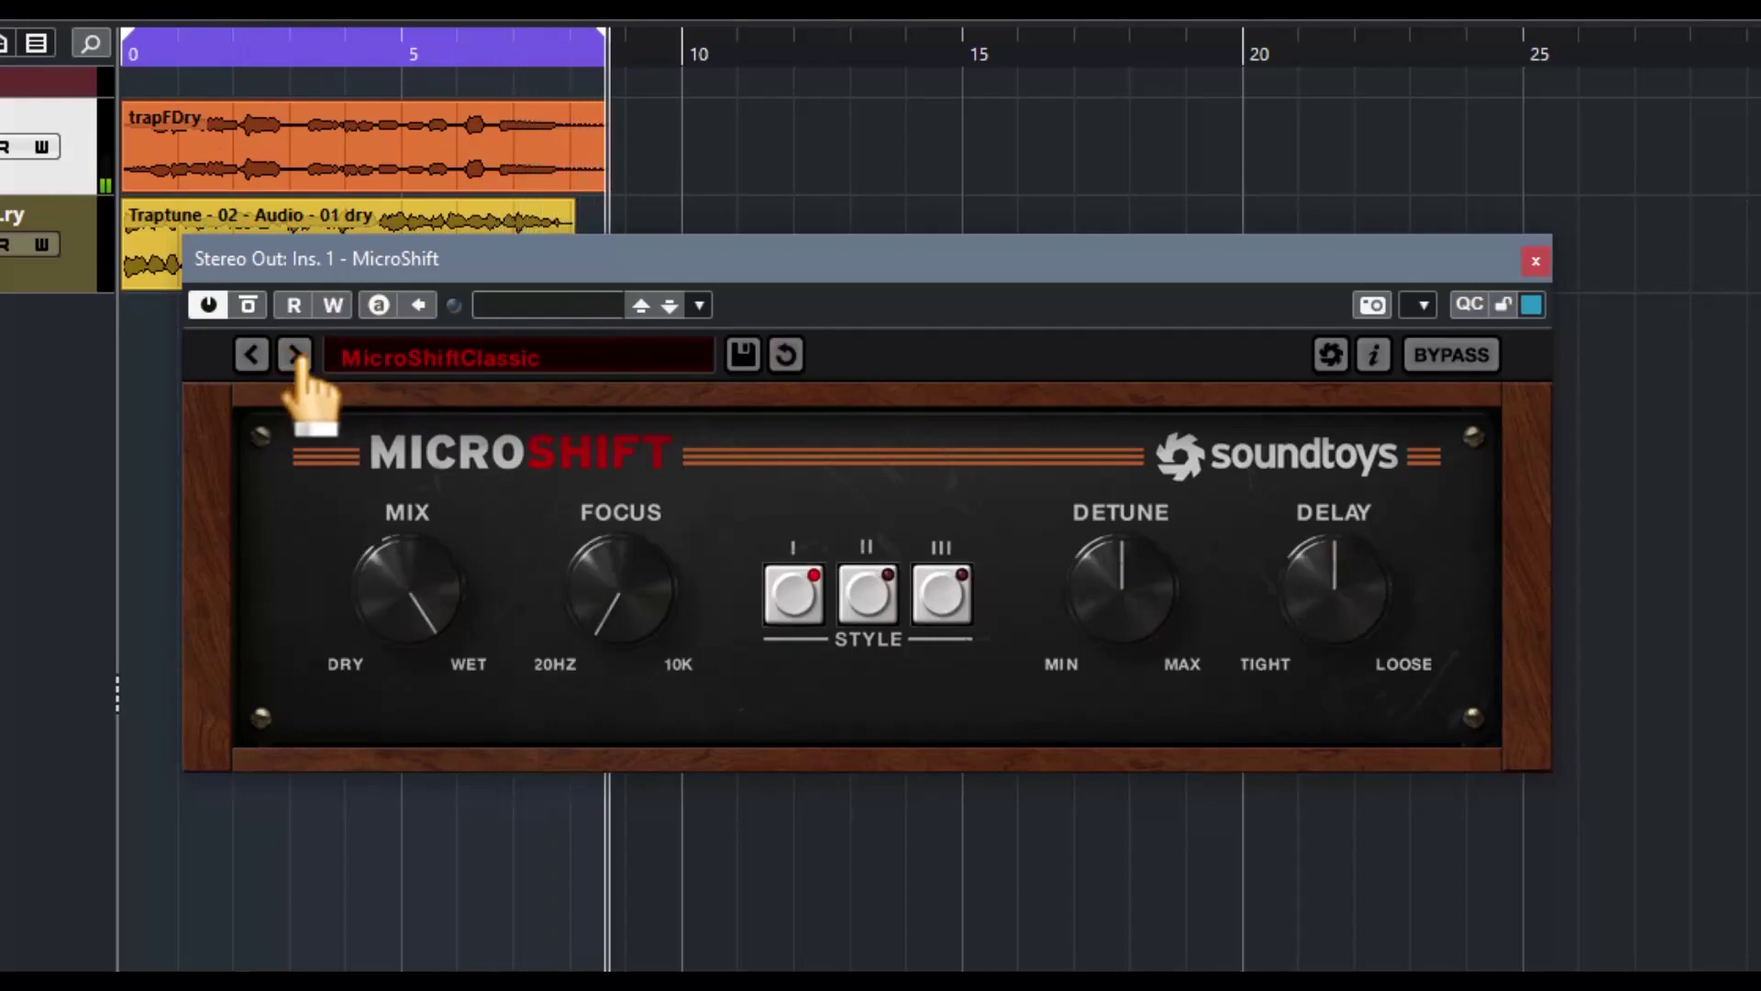
pyautogui.click(295, 356)
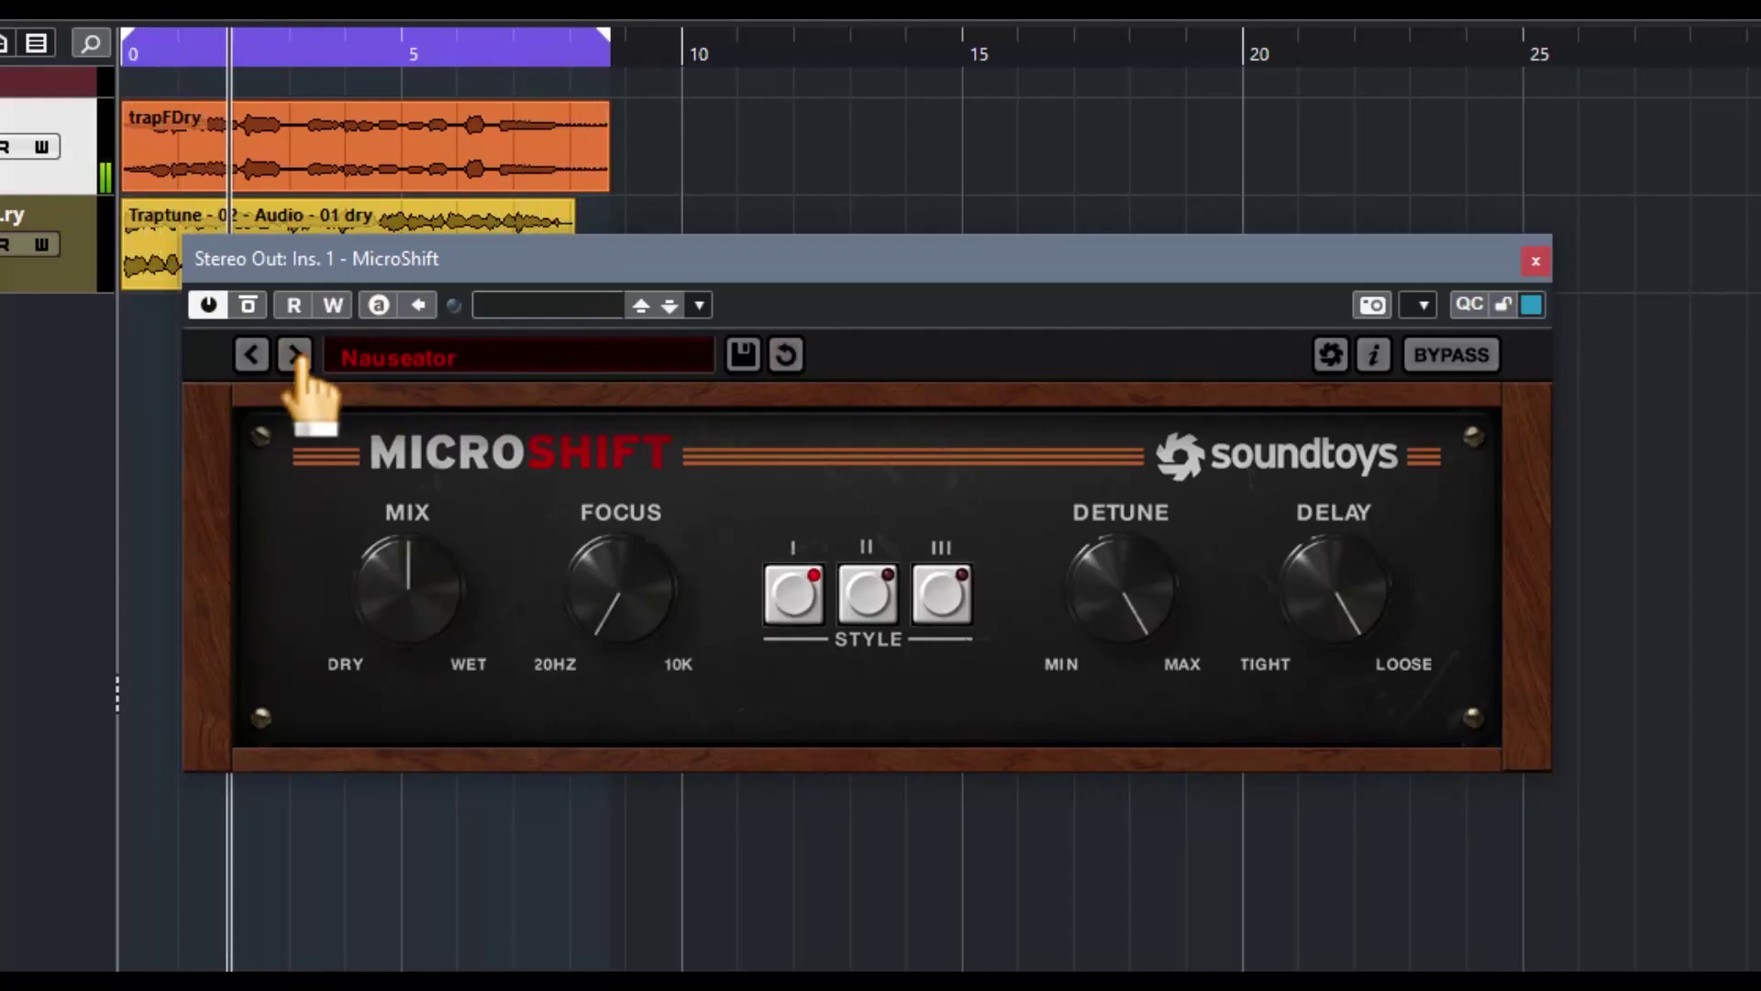
pyautogui.click(295, 356)
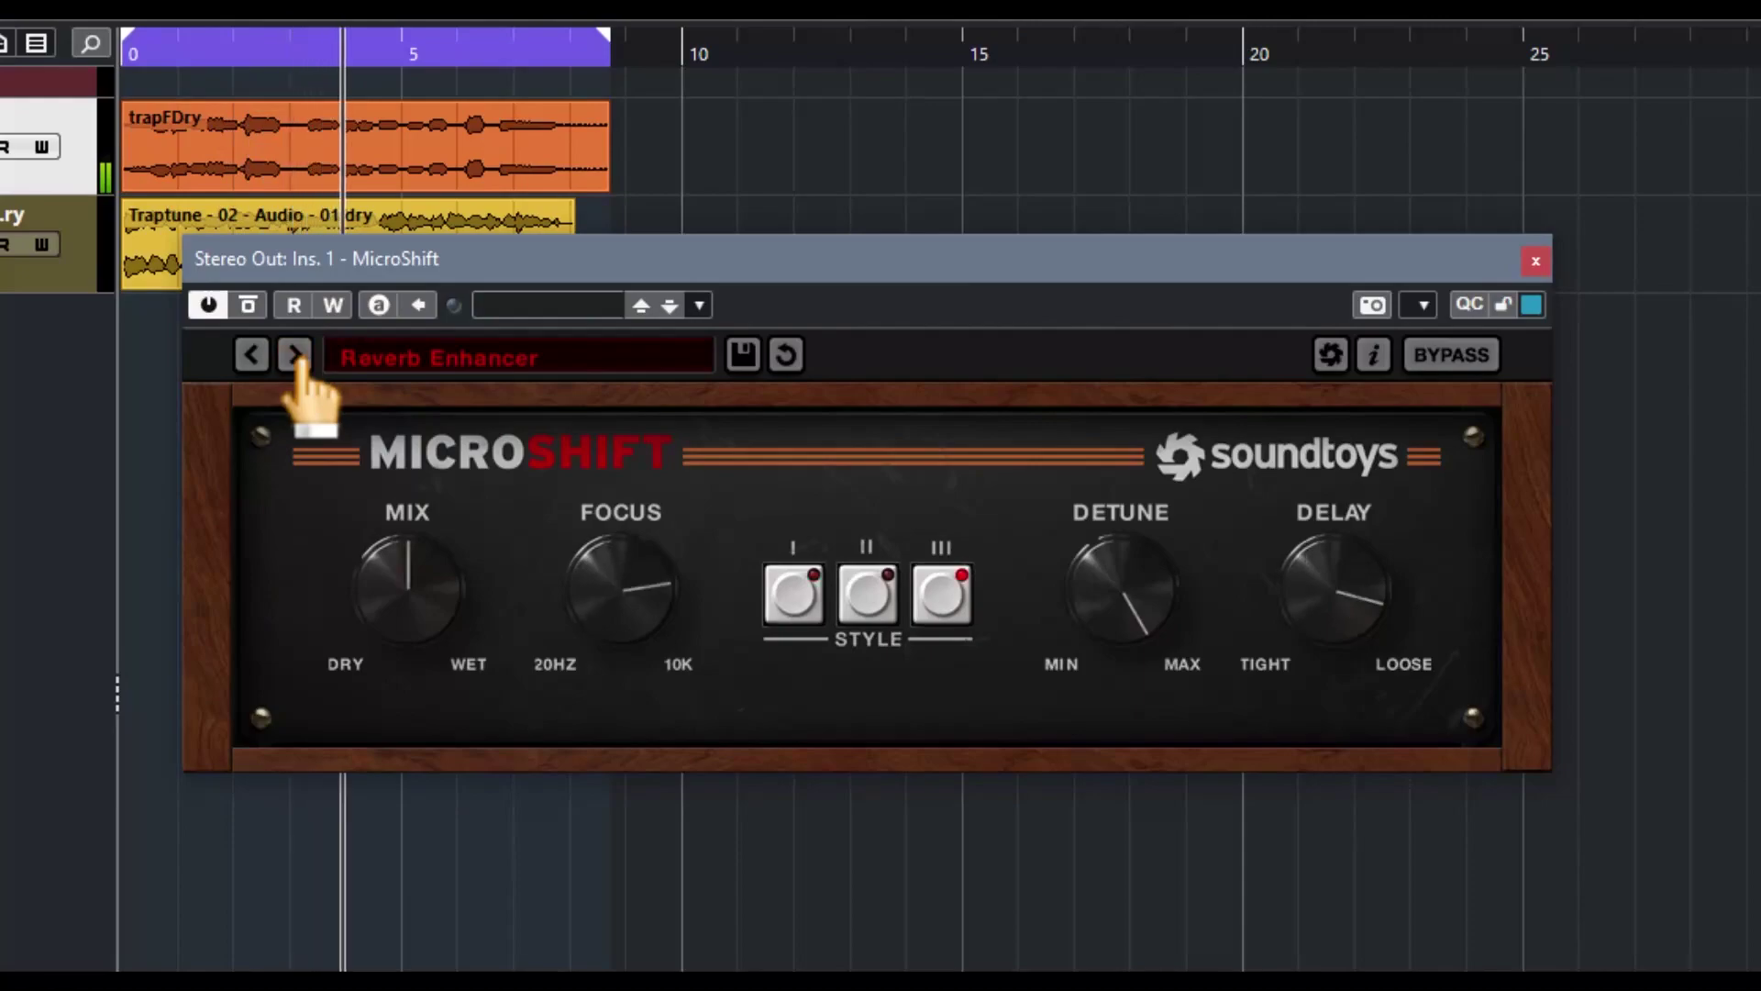
pyautogui.click(295, 356)
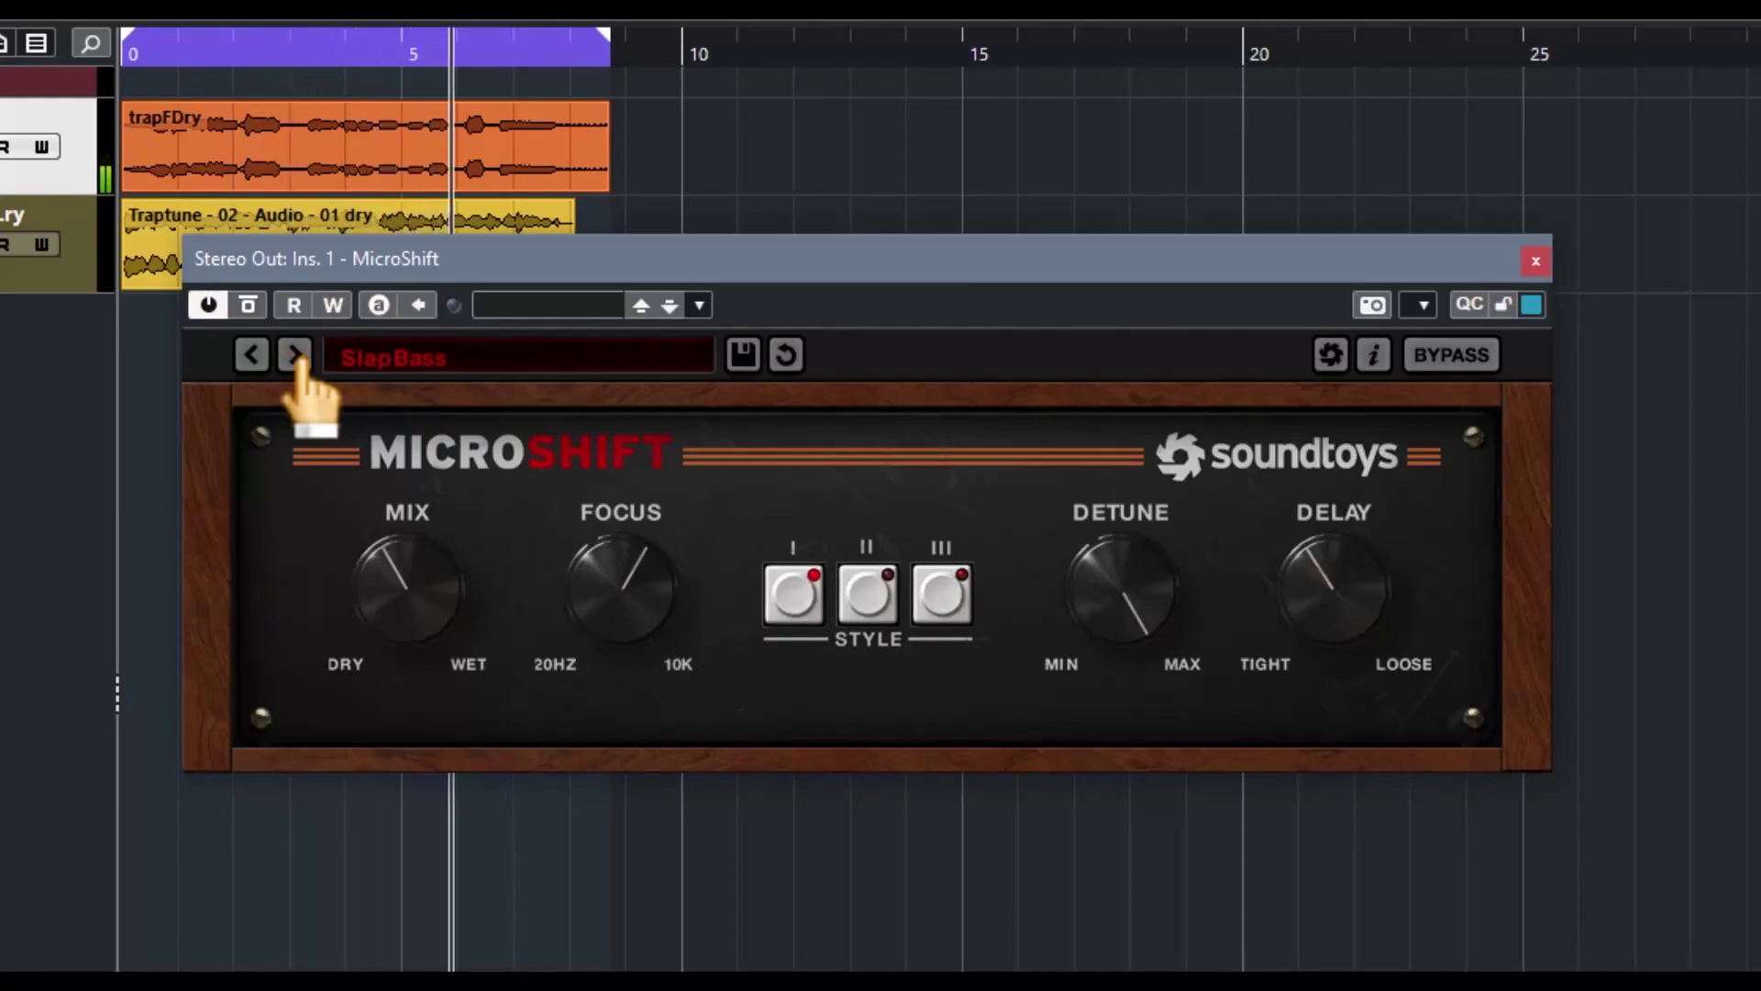
pyautogui.click(295, 356)
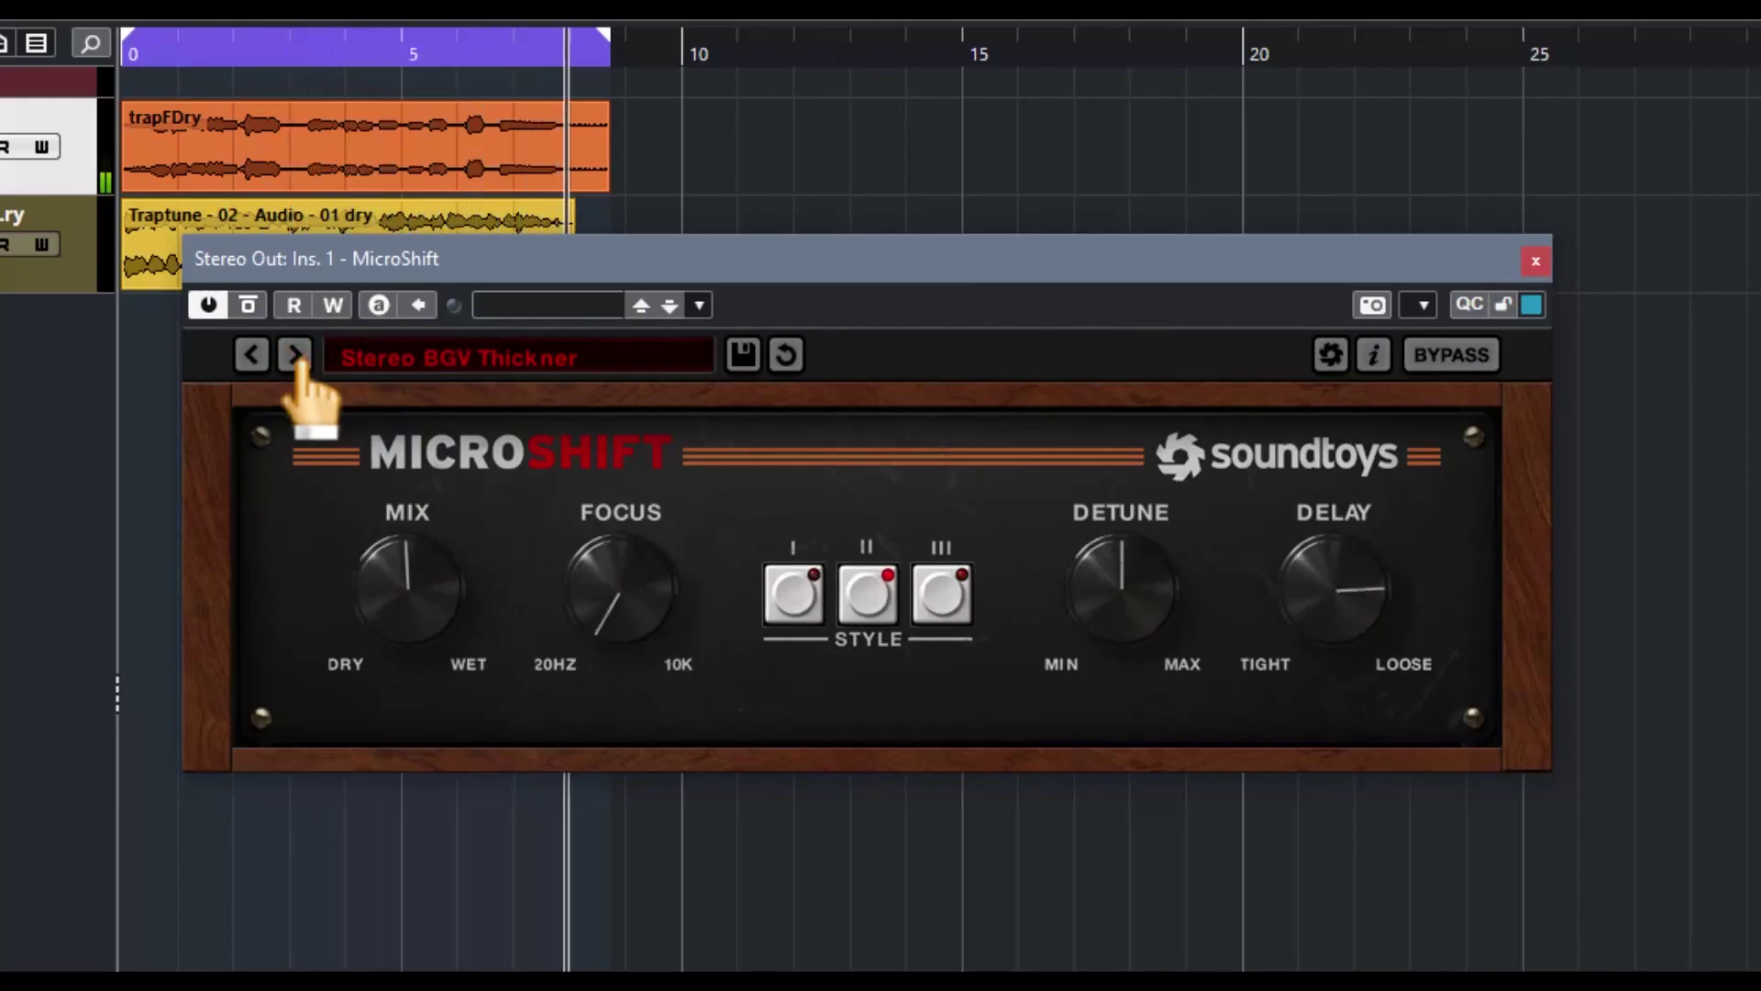
pyautogui.click(296, 356)
pyautogui.click(296, 356)
pyautogui.click(296, 356)
pyautogui.click(295, 356)
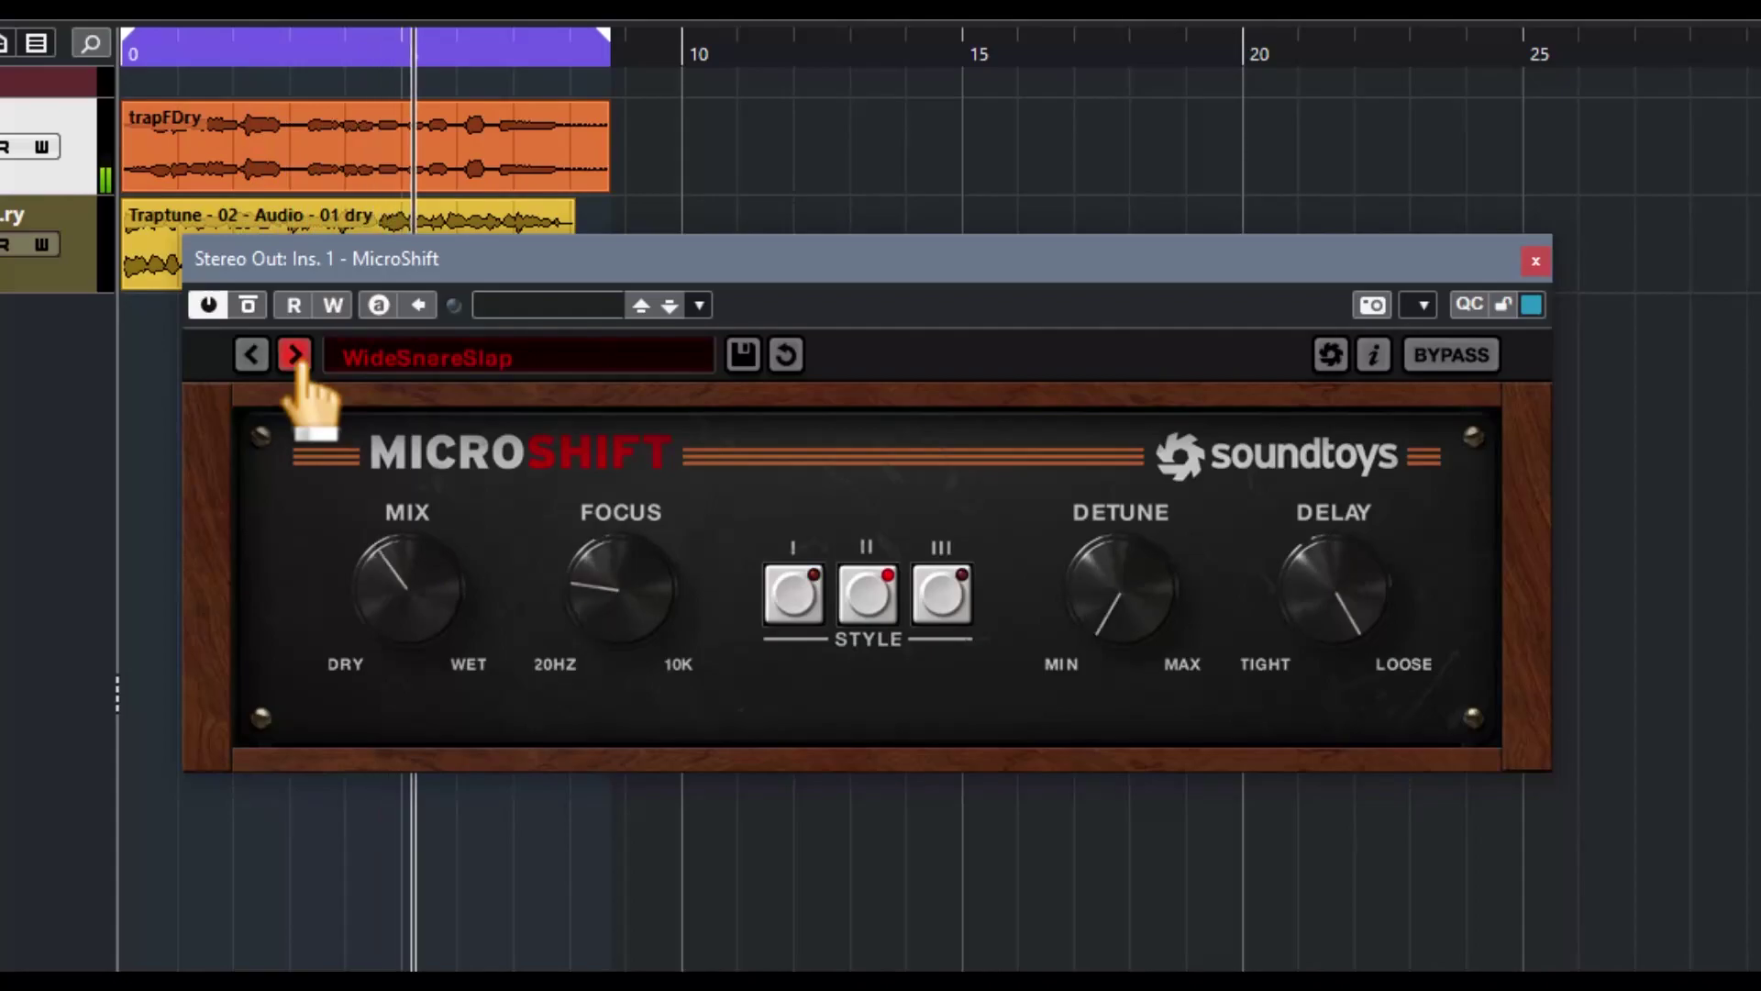
pyautogui.click(295, 356)
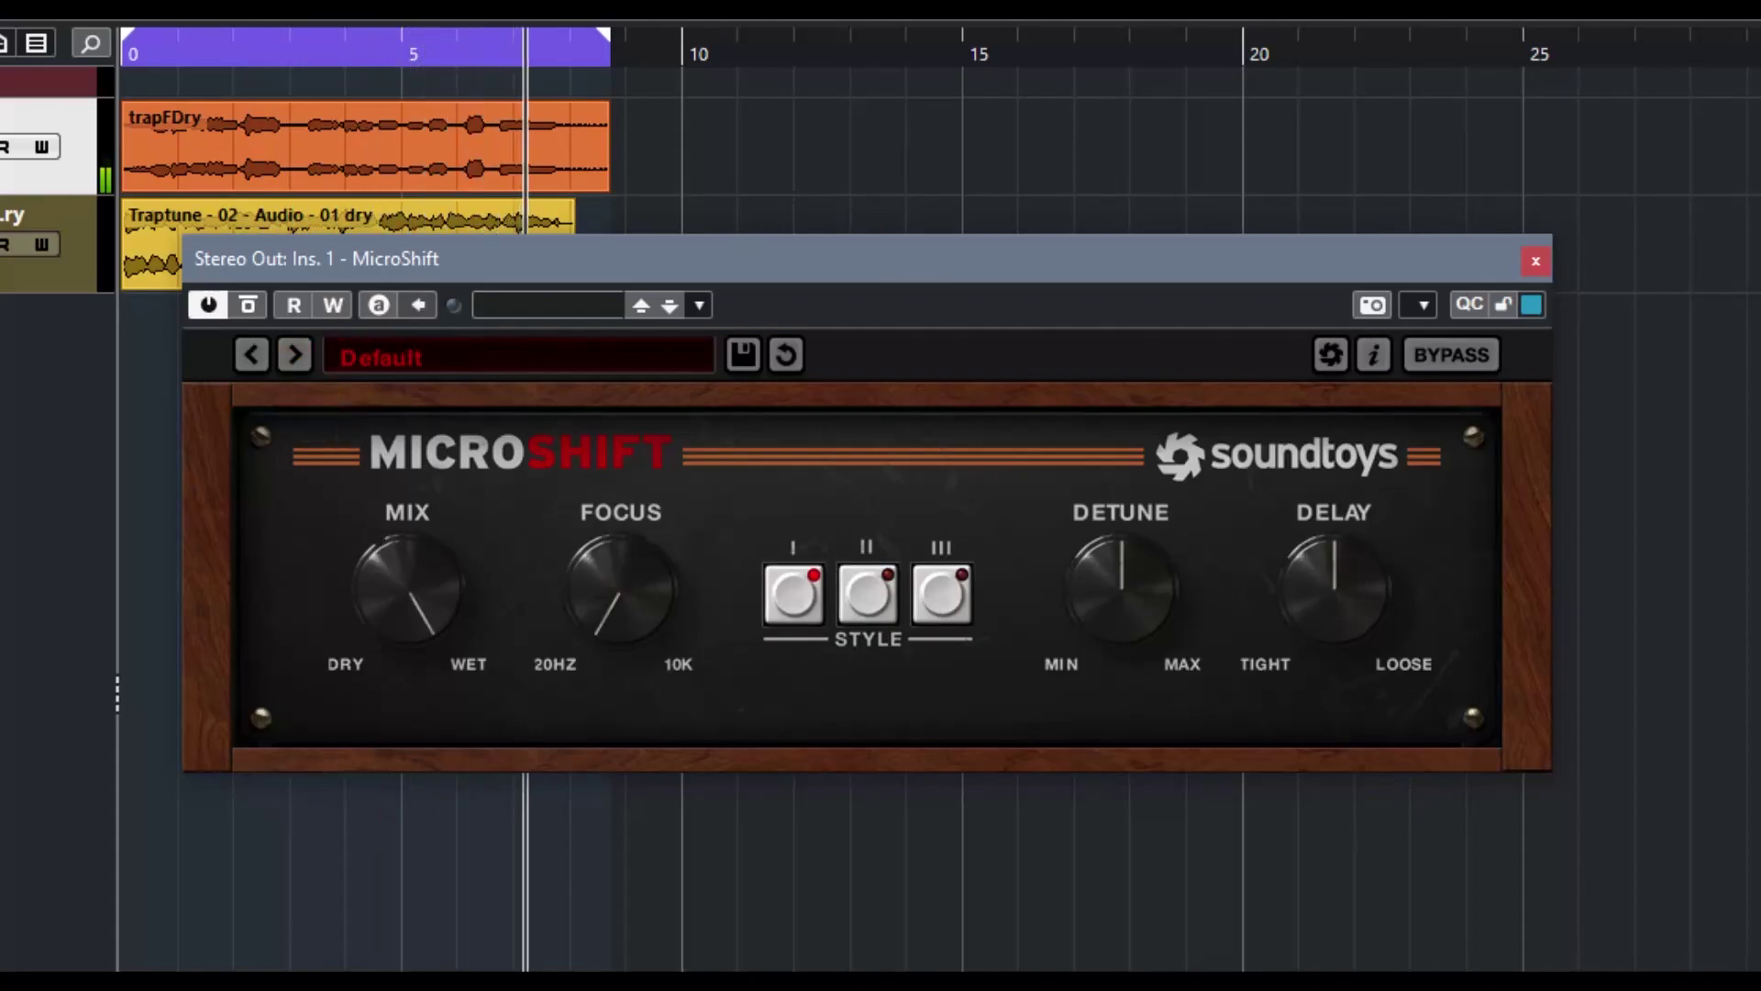